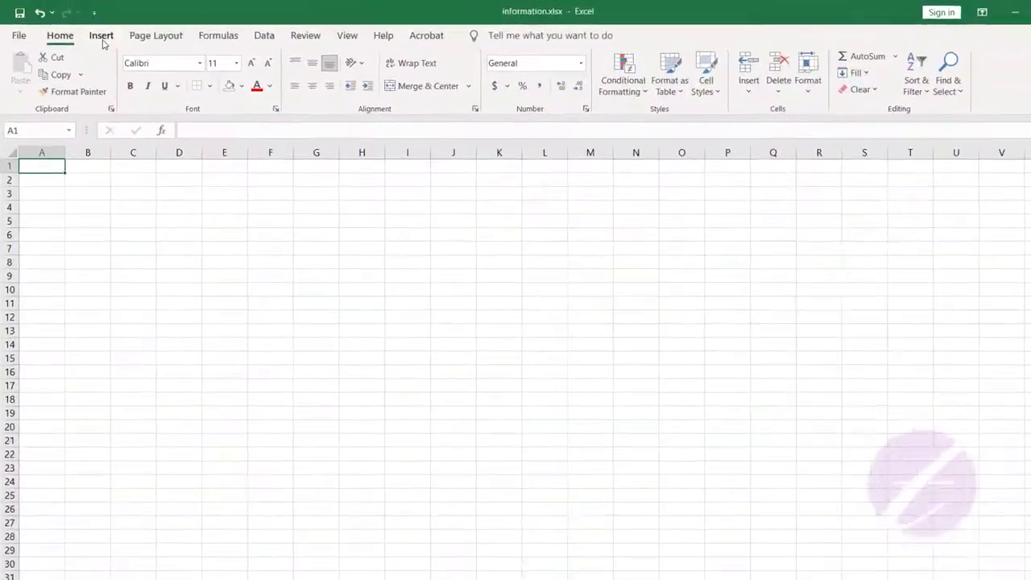
From Insert > Pictures > This Device, browse the Desktop and select IMG20210805125000.jpg.
{"action": "left_click", "coordinate": [102, 38]}
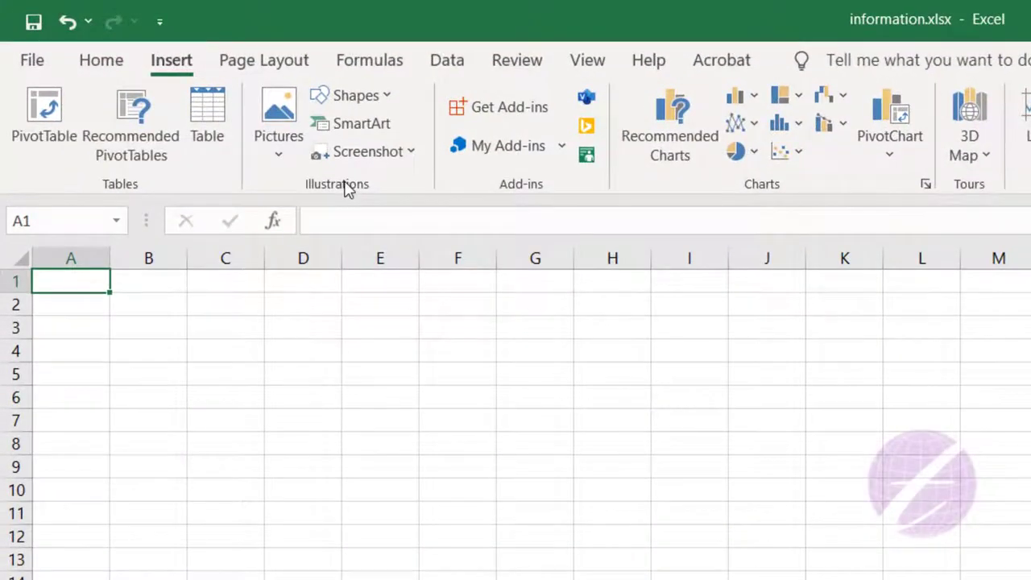
{"action": "left_click", "coordinate": [282, 159]}
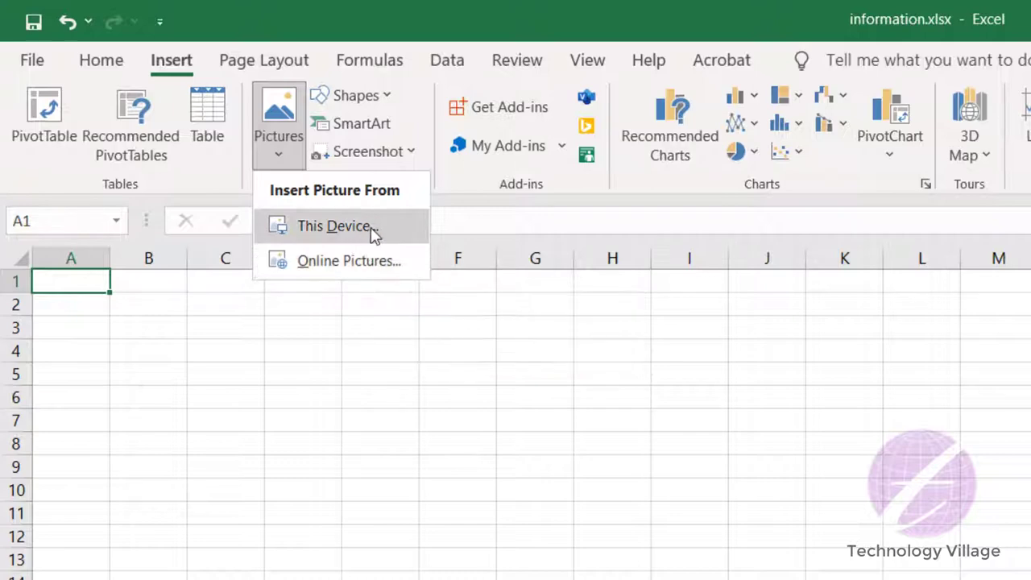
{"action": "left_click", "coordinate": [372, 227]}
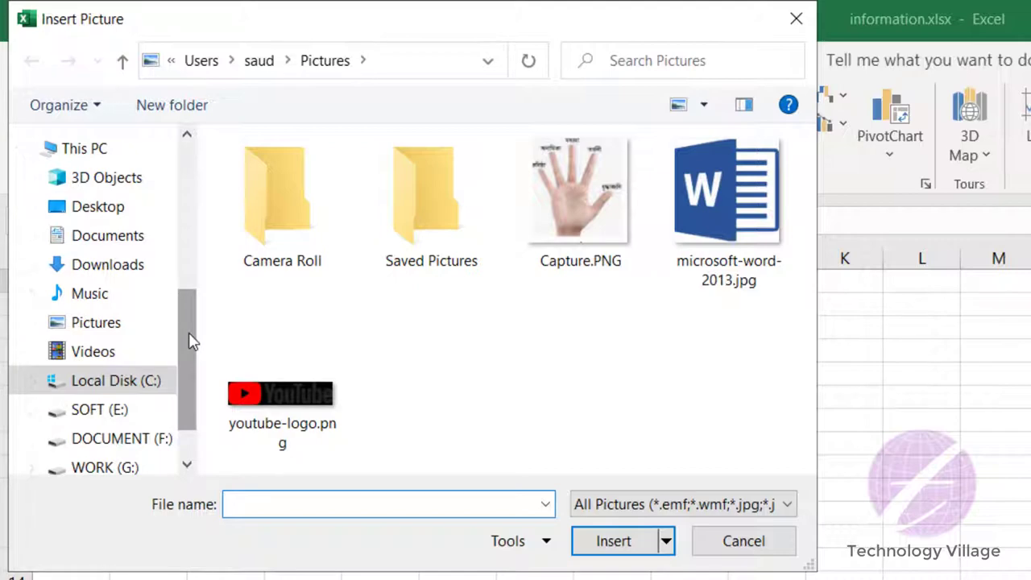
{"action": "left_click", "coordinate": [92, 211]}
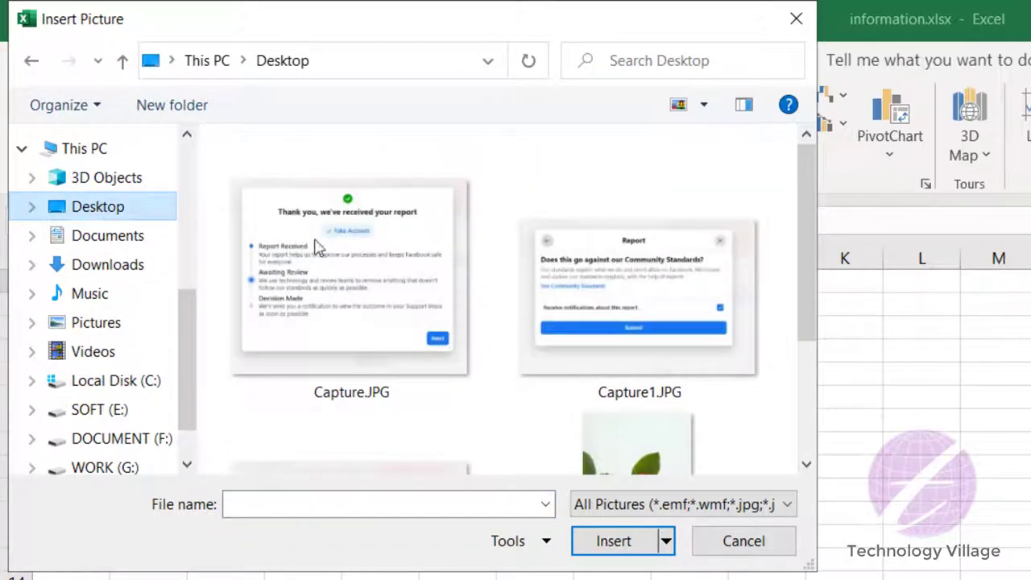
{"action": "left_click_drag", "start_coordinate": [803, 301], "coordinate": [784, 375]}
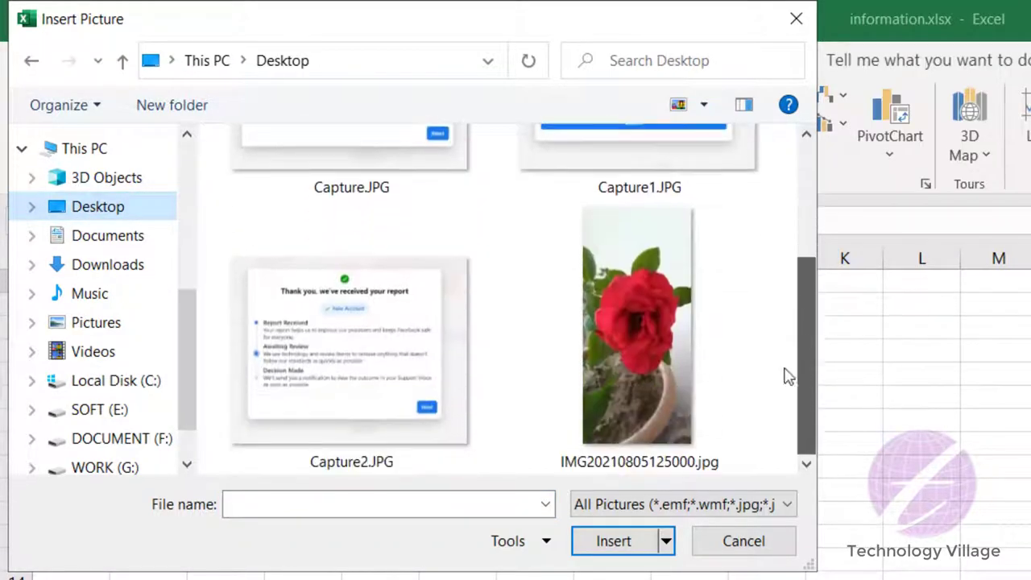
{"action": "left_click", "coordinate": [627, 313]}
Insert the selected rose photo onto the worksheet.
{"action": "left_click", "coordinate": [621, 543]}
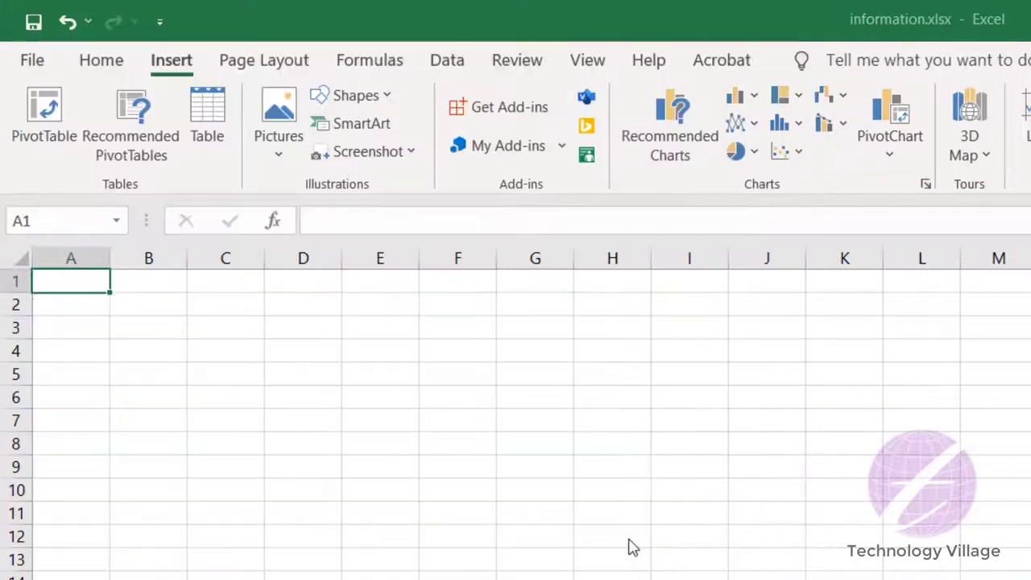
{"action": "scroll", "coordinate": [220, 373], "scroll_direction": "down", "scroll_amount": 10}
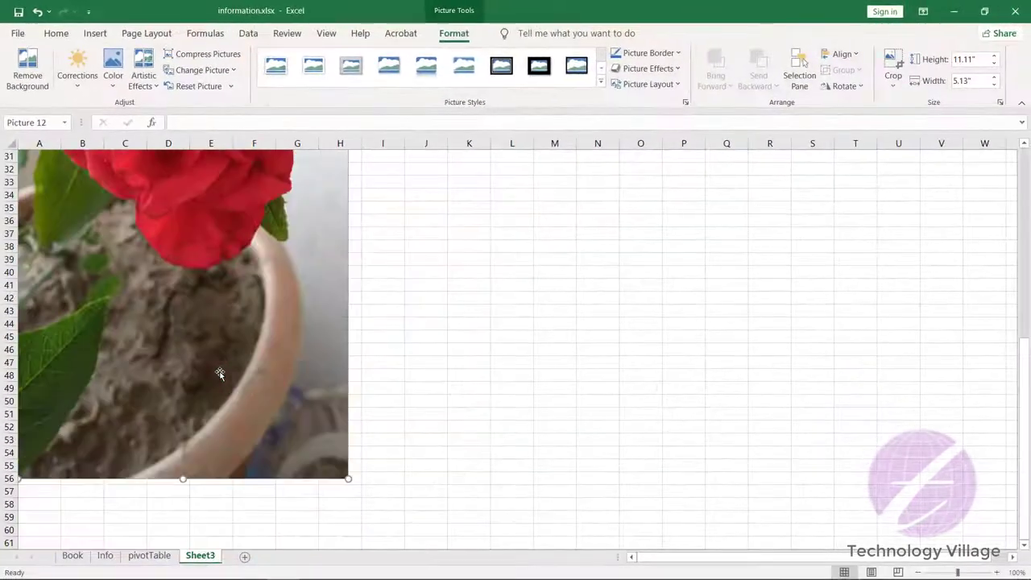
{"action": "scroll", "coordinate": [220, 373], "scroll_direction": "up", "scroll_amount": 5}
{"action": "scroll", "coordinate": [219, 371], "scroll_direction": "up", "scroll_amount": 5}
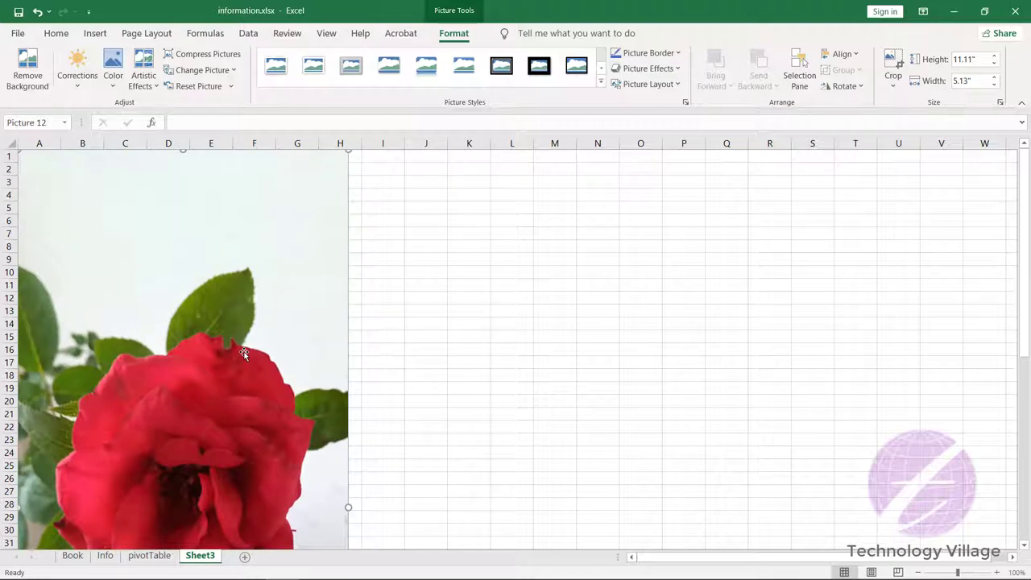
{"action": "scroll", "coordinate": [243, 355], "scroll_direction": "down", "scroll_amount": 5}
{"action": "scroll", "coordinate": [243, 354], "scroll_direction": "down", "scroll_amount": 5}
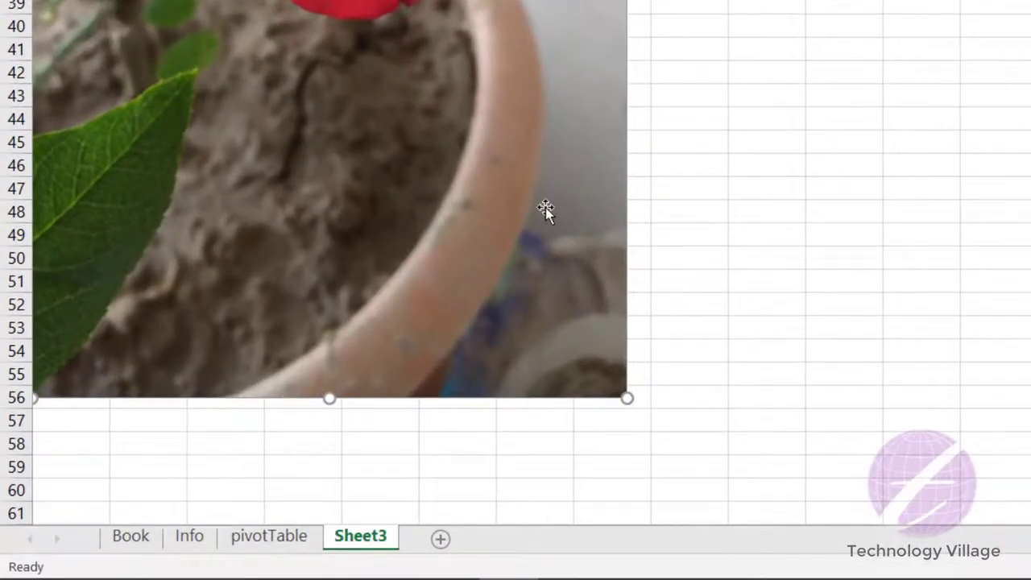
{"action": "scroll", "coordinate": [545, 206], "scroll_direction": "up", "scroll_amount": 8}
{"action": "scroll", "coordinate": [545, 207], "scroll_direction": "up", "scroll_amount": 2}
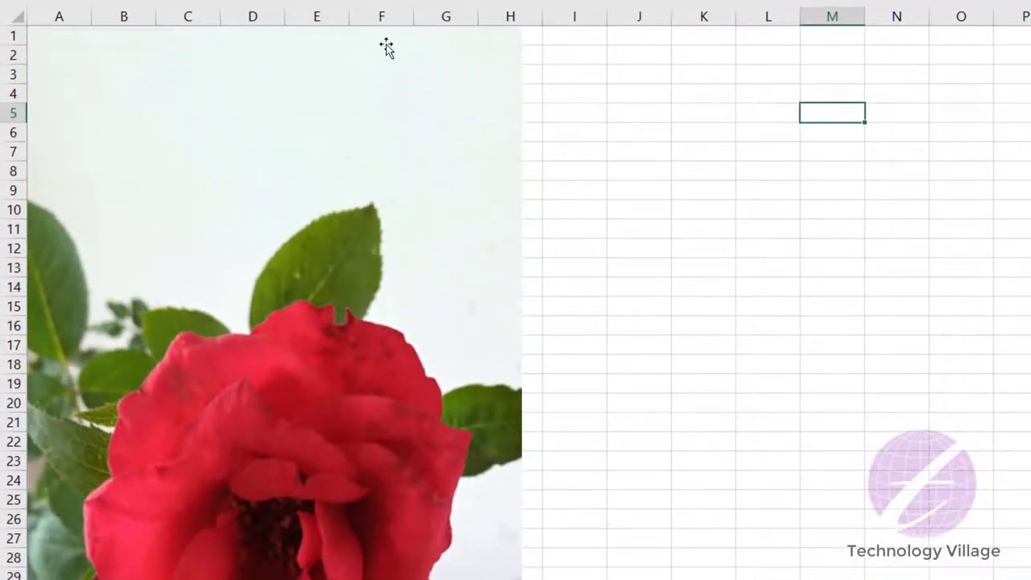
Select the rose picture and shrink it from its bottom-right corner.
{"action": "left_click", "coordinate": [426, 144]}
{"action": "scroll", "coordinate": [398, 407], "scroll_direction": "down", "scroll_amount": 4}
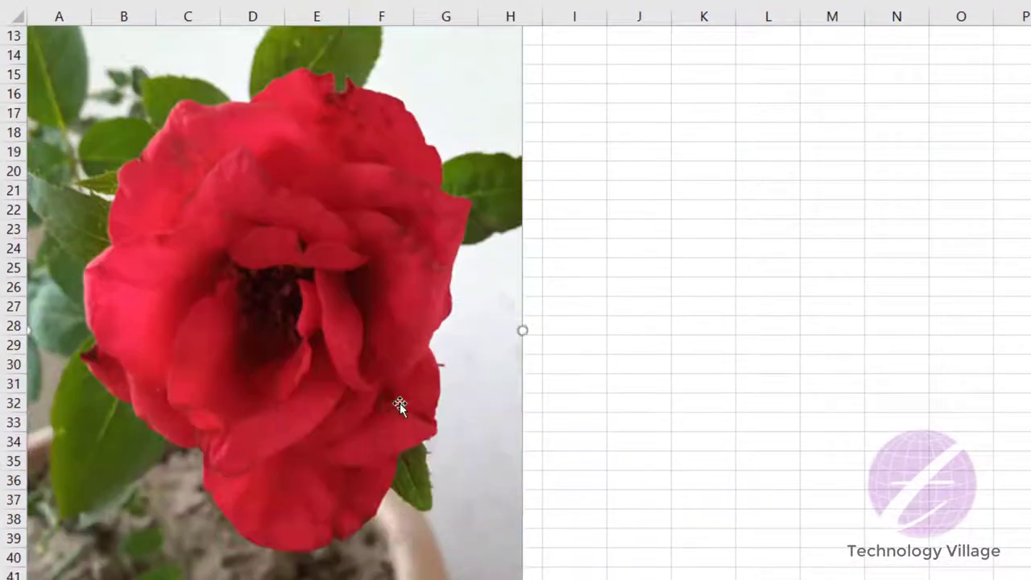
{"action": "scroll", "coordinate": [398, 406], "scroll_direction": "down", "scroll_amount": 7}
{"action": "scroll", "coordinate": [398, 407], "scroll_direction": "down", "scroll_amount": 2}
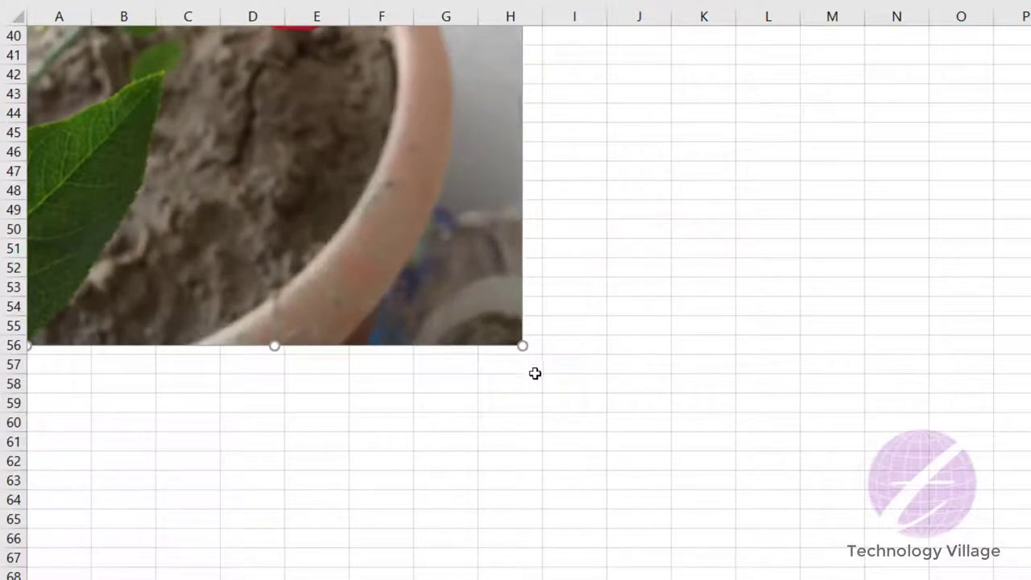
{"action": "scroll", "coordinate": [534, 374], "scroll_direction": "up", "scroll_amount": 2}
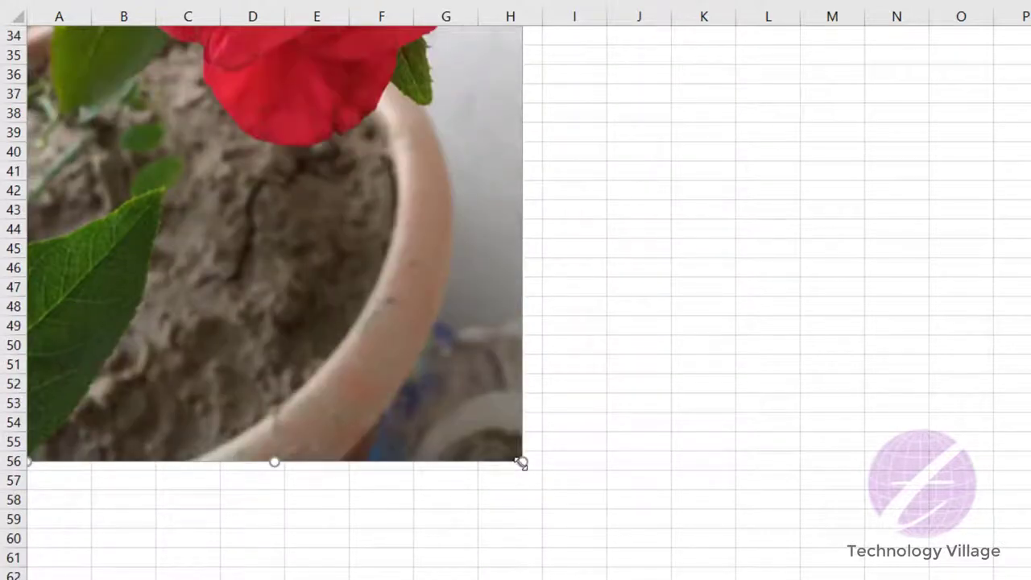
{"action": "left_click_drag", "start_coordinate": [520, 460], "coordinate": [280, 99]}
{"action": "scroll", "coordinate": [322, 274], "scroll_direction": "up", "scroll_amount": 3}
{"action": "scroll", "coordinate": [331, 306], "scroll_direction": "up", "scroll_amount": 7}
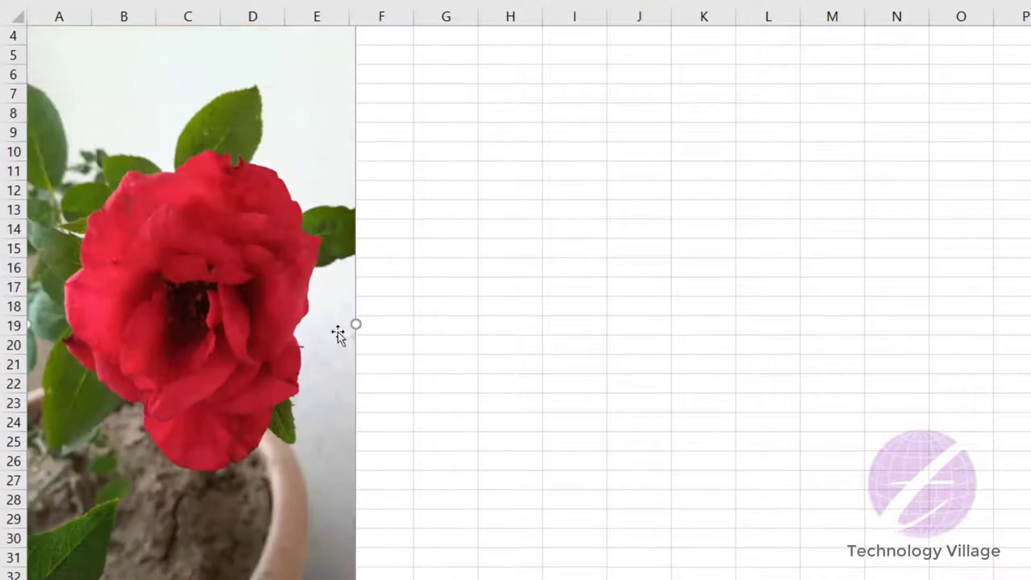
{"action": "scroll", "coordinate": [338, 335], "scroll_direction": "up", "scroll_amount": 1}
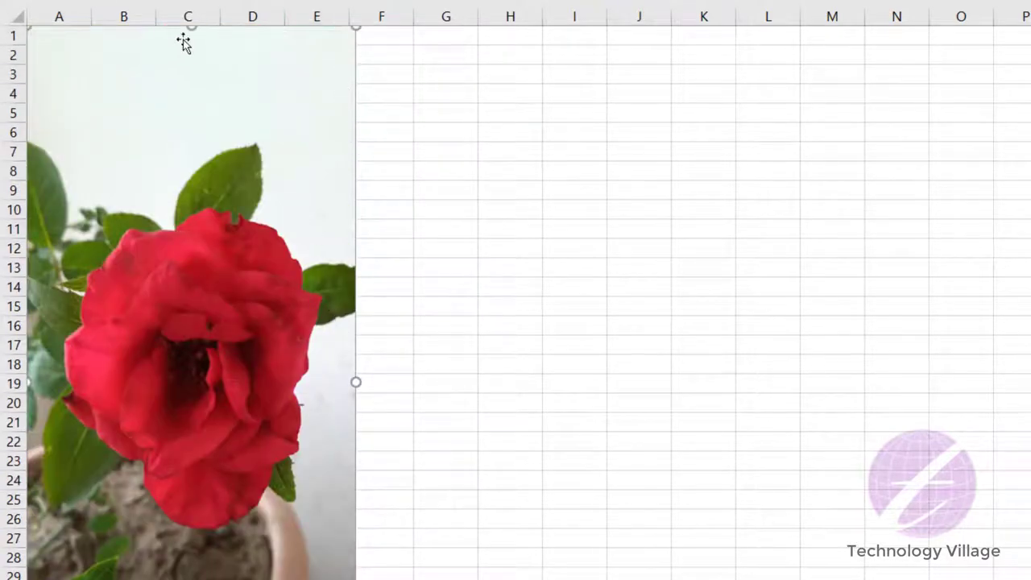
Adjust the top and side edges to frame the rose, then move it to columns H–N.
{"action": "left_click_drag", "start_coordinate": [191, 27], "coordinate": [180, 170]}
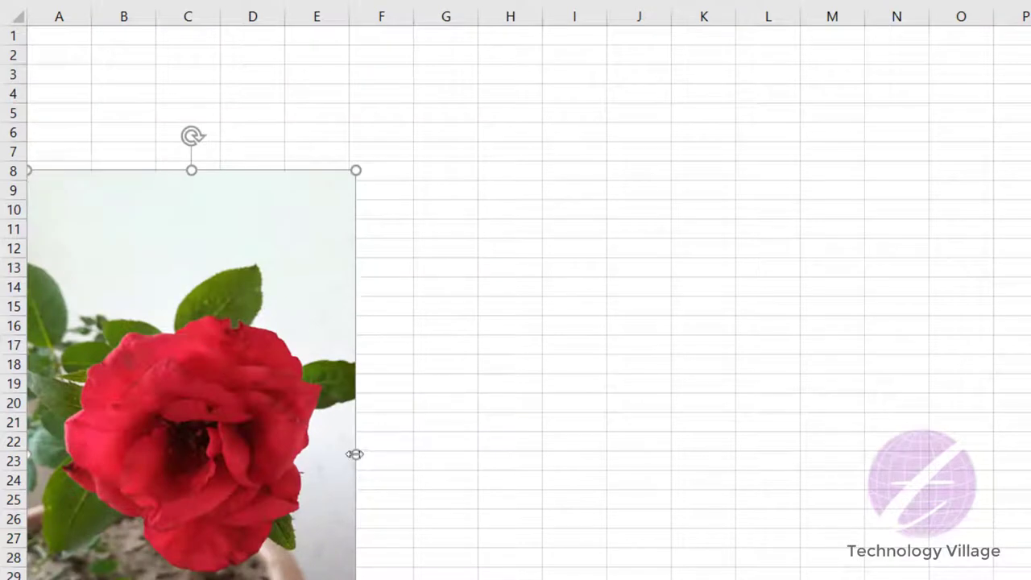
{"action": "left_click_drag", "start_coordinate": [355, 454], "coordinate": [271, 455]}
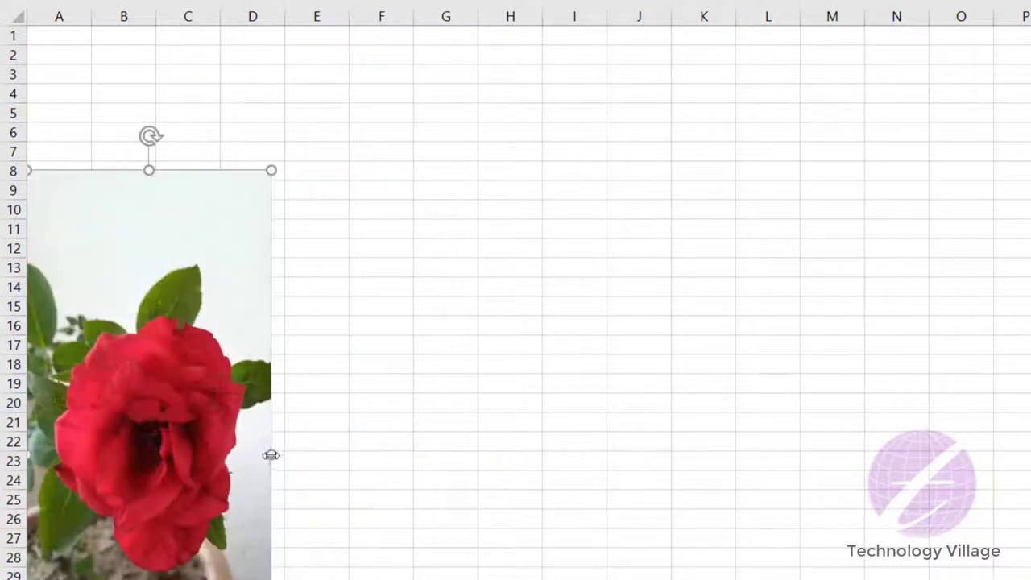
{"action": "left_click_drag", "start_coordinate": [273, 455], "coordinate": [433, 430]}
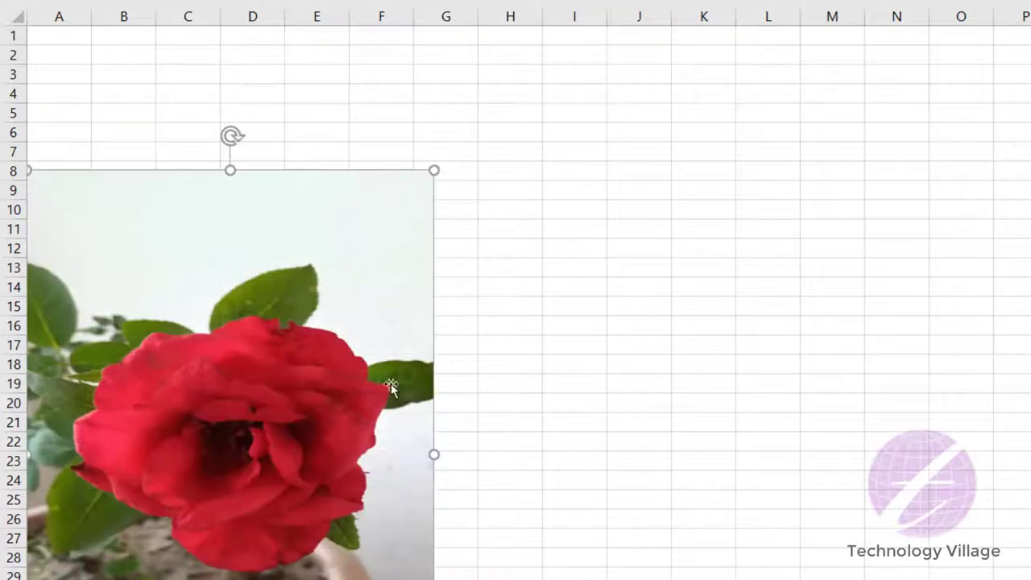
{"action": "left_click_drag", "start_coordinate": [230, 169], "coordinate": [231, 59]}
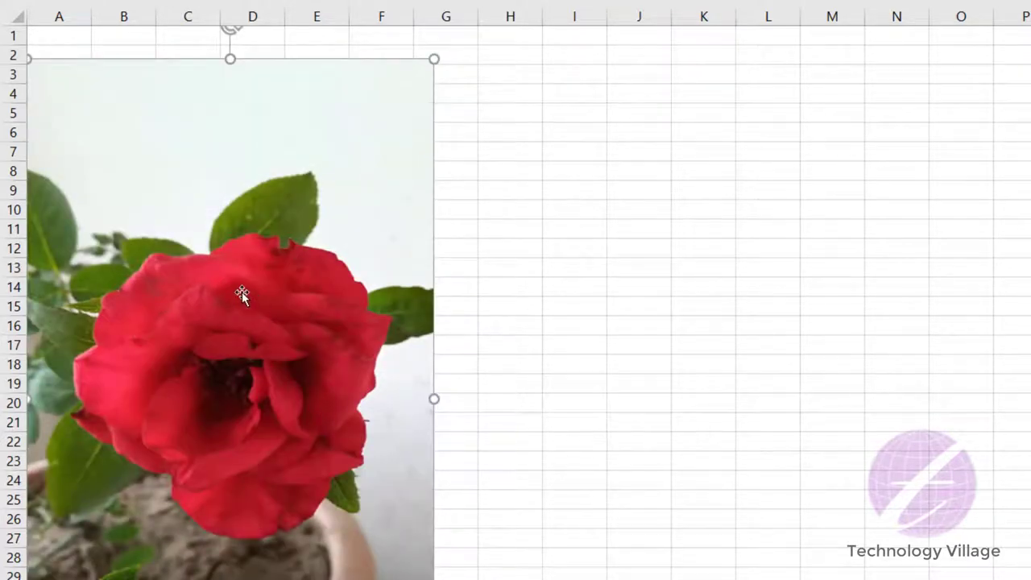
{"action": "mouse_move", "coordinate": [241, 292]}
{"action": "left_mouse_down"}
{"action": "mouse_move", "coordinate": [722, 275]}
{"action": "mouse_move", "coordinate": [675, 276]}
{"action": "left_mouse_up"}
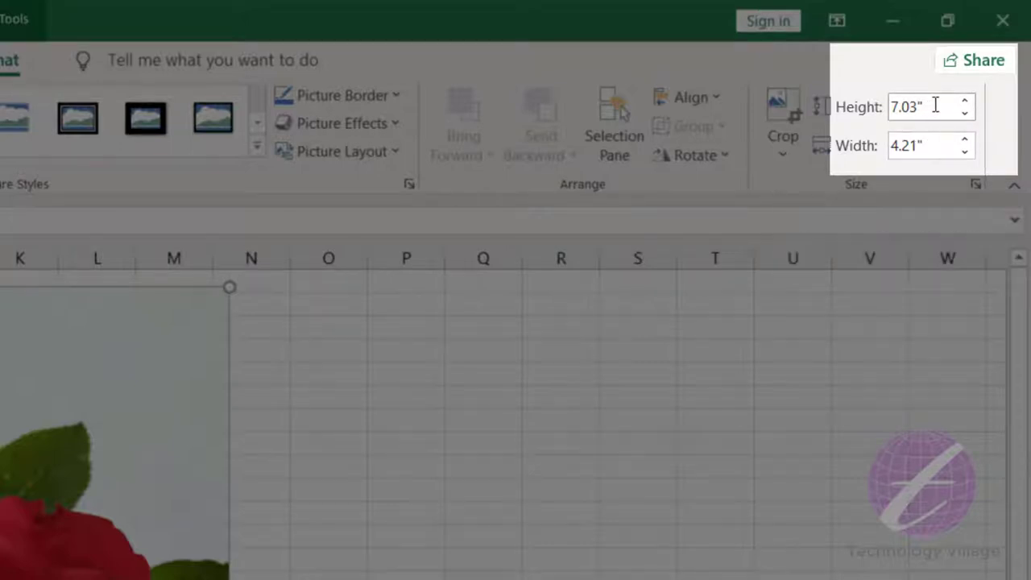
Change the picture's Size fields from 7.03" to Height 5" and Width 3".
{"action": "left_click_drag", "start_coordinate": [890, 107], "coordinate": [959, 105]}
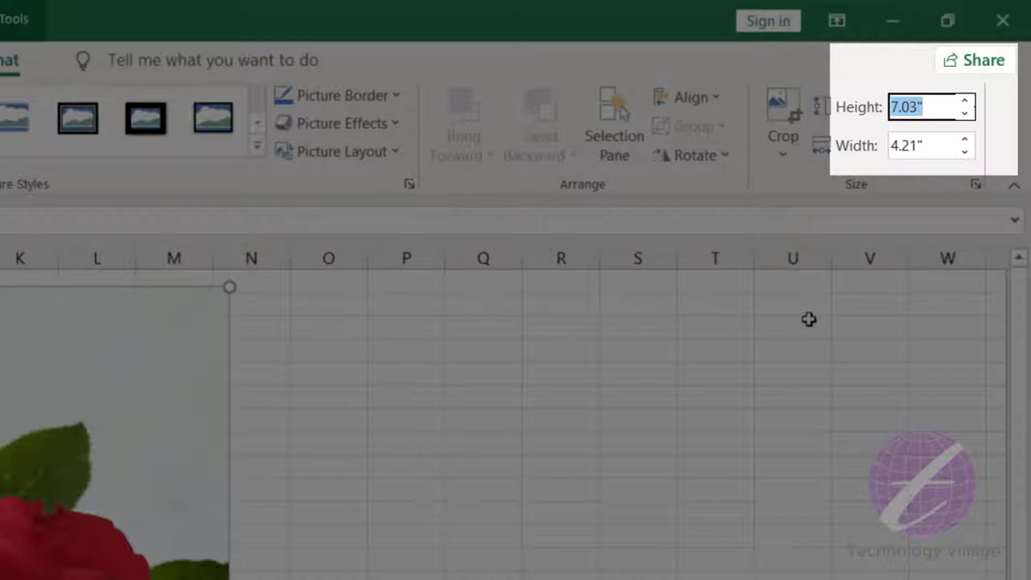
{"action": "type", "text": "5"}
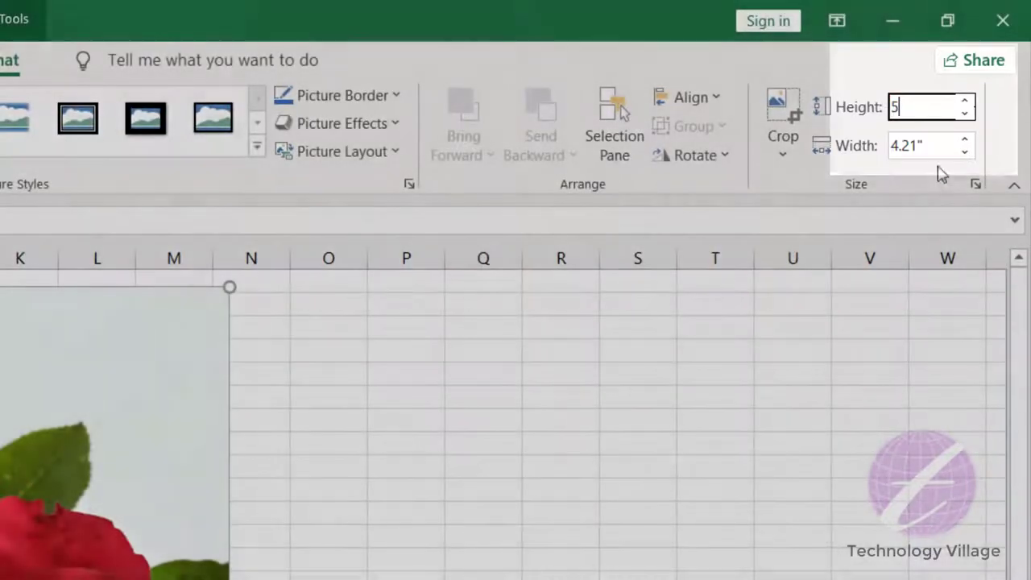
{"action": "left_click", "coordinate": [937, 145]}
{"action": "type", "text": "3"}
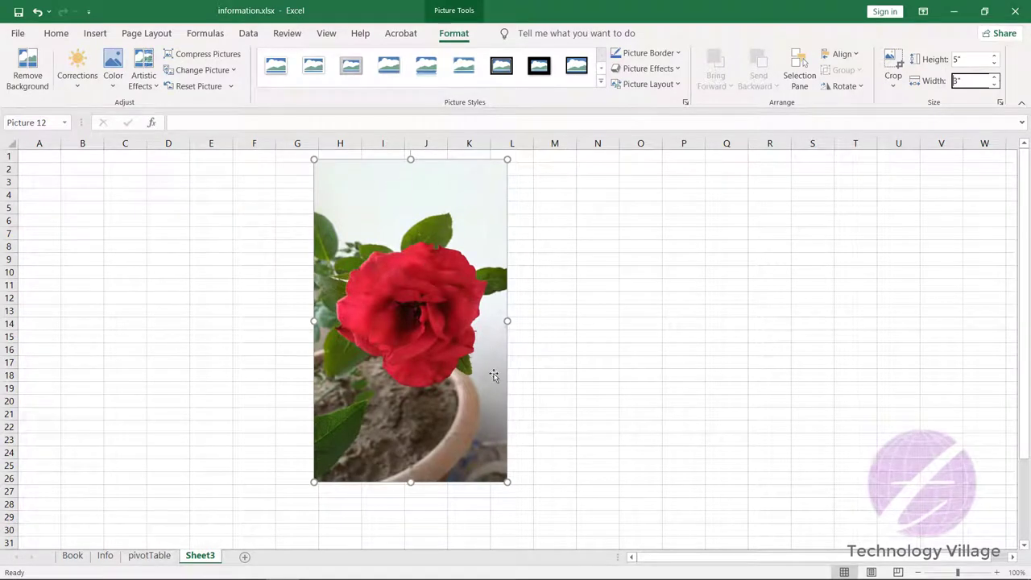
{"action": "left_click", "coordinate": [413, 272]}
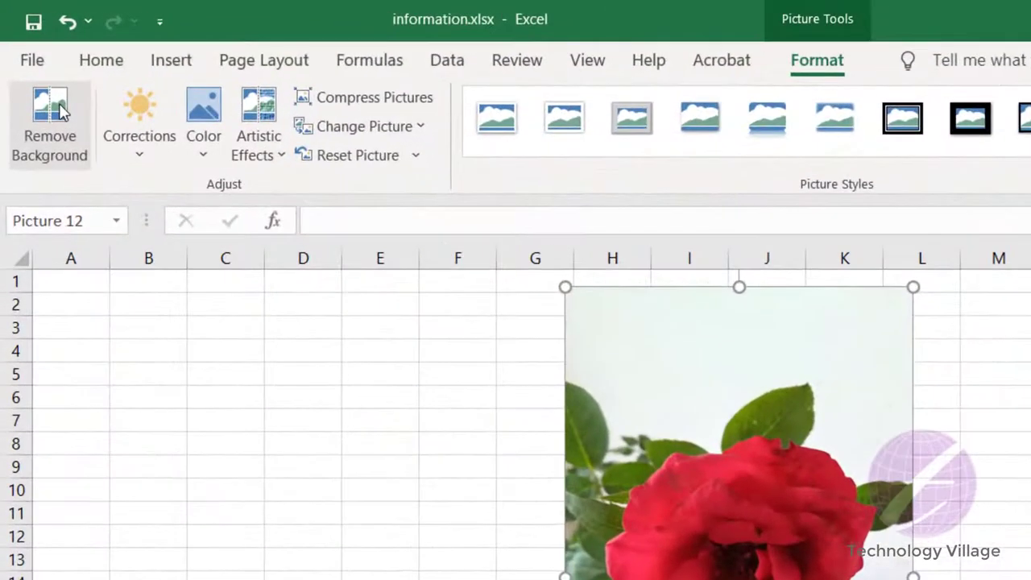
{"action": "left_click", "coordinate": [61, 110]}
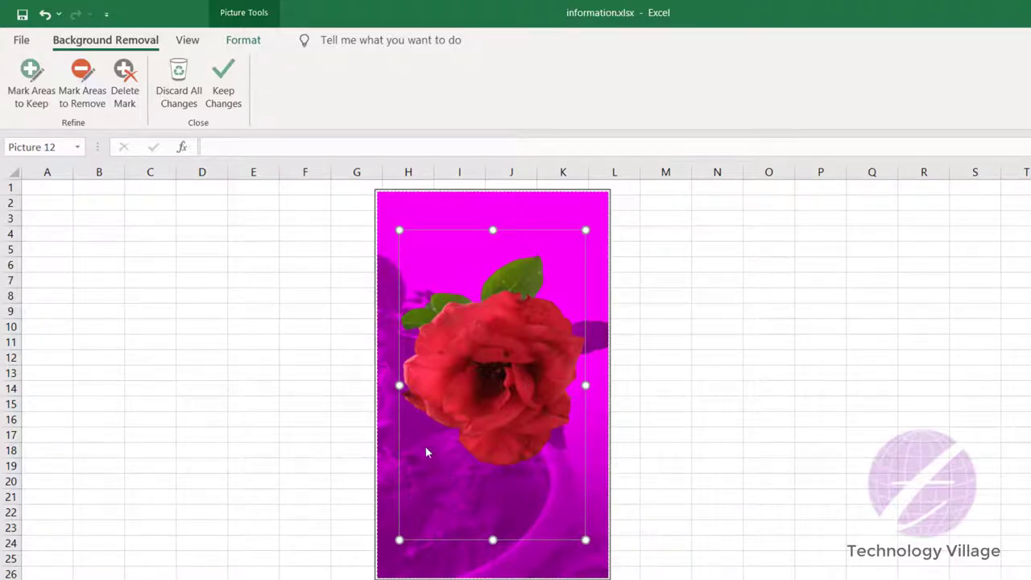
{"action": "left_click", "coordinate": [223, 84]}
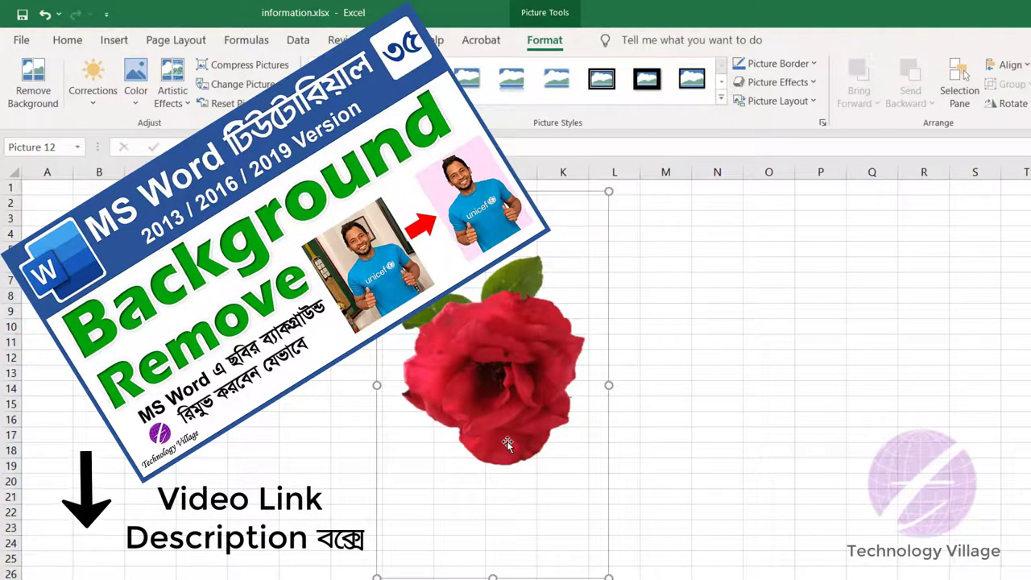
{"action": "key", "text": "ctrl+z"}
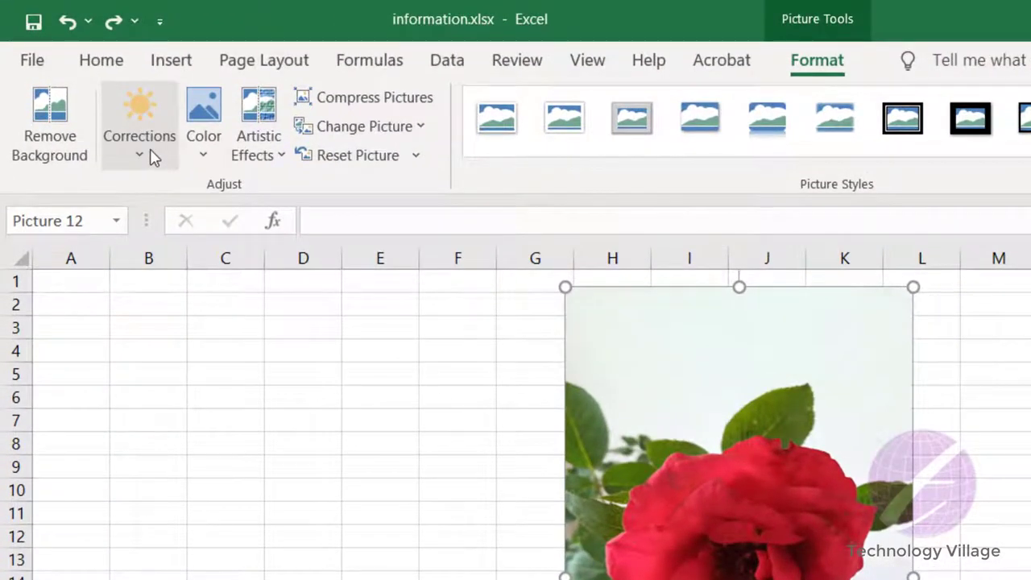
{"action": "left_click", "coordinate": [153, 157]}
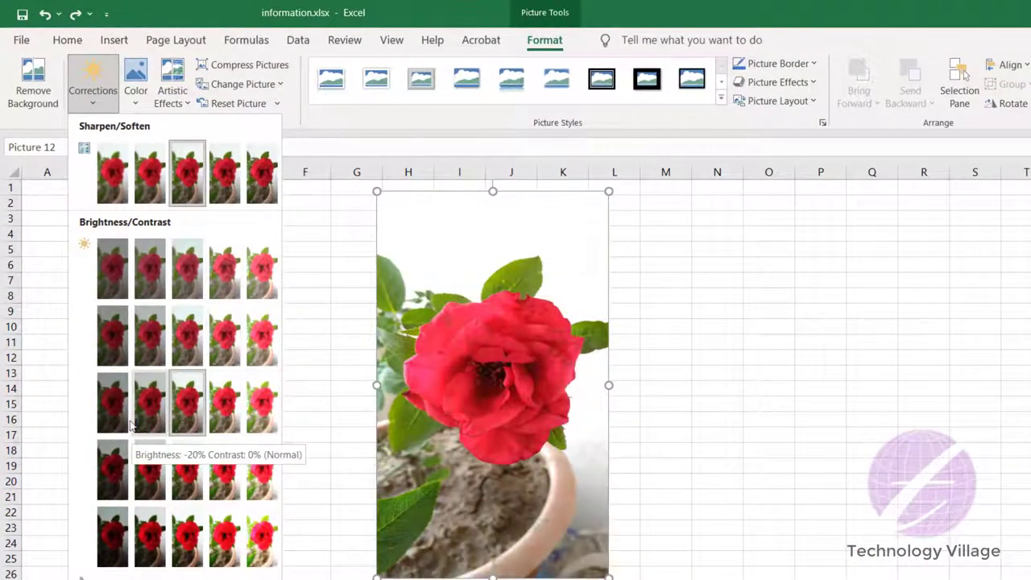
{"action": "left_click", "coordinate": [190, 480]}
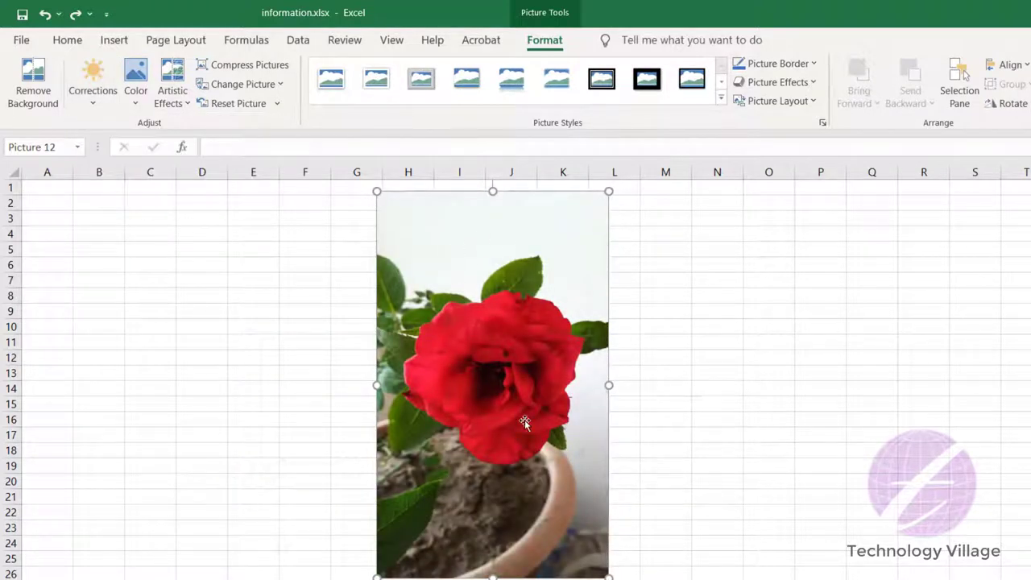
{"action": "left_click", "coordinate": [136, 95]}
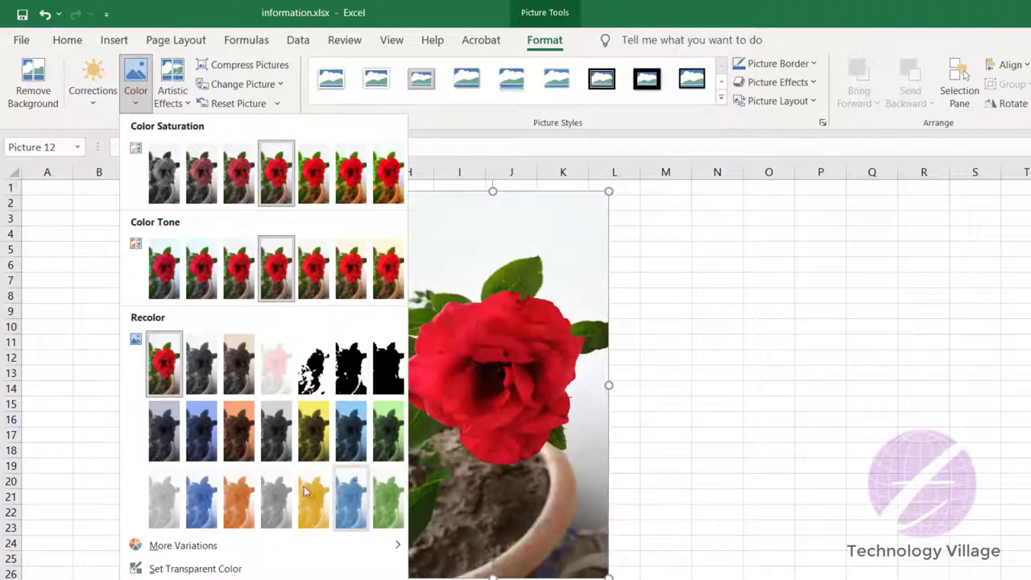
{"action": "left_click", "coordinate": [208, 503]}
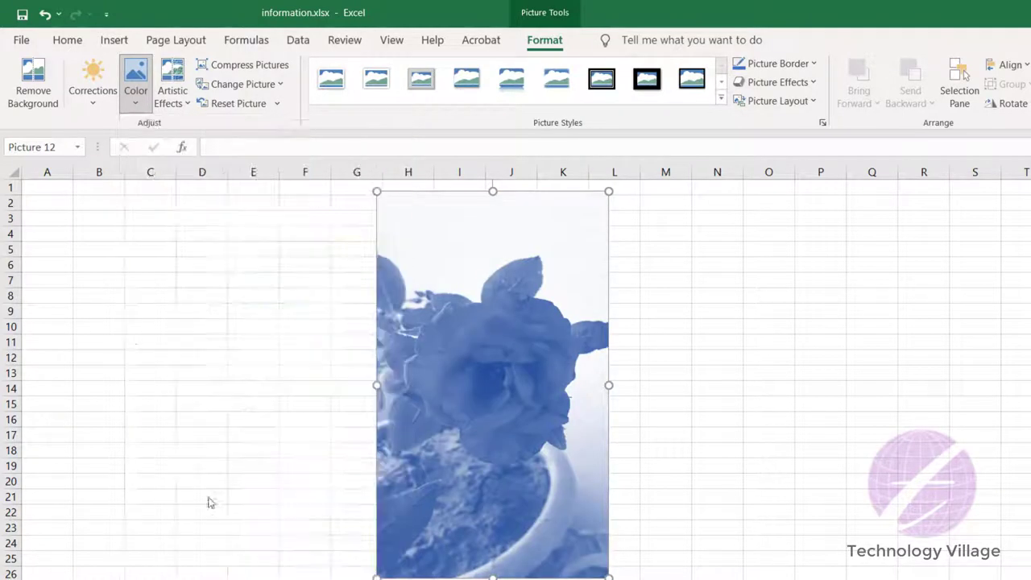
{"action": "key", "text": "ctrl+z"}
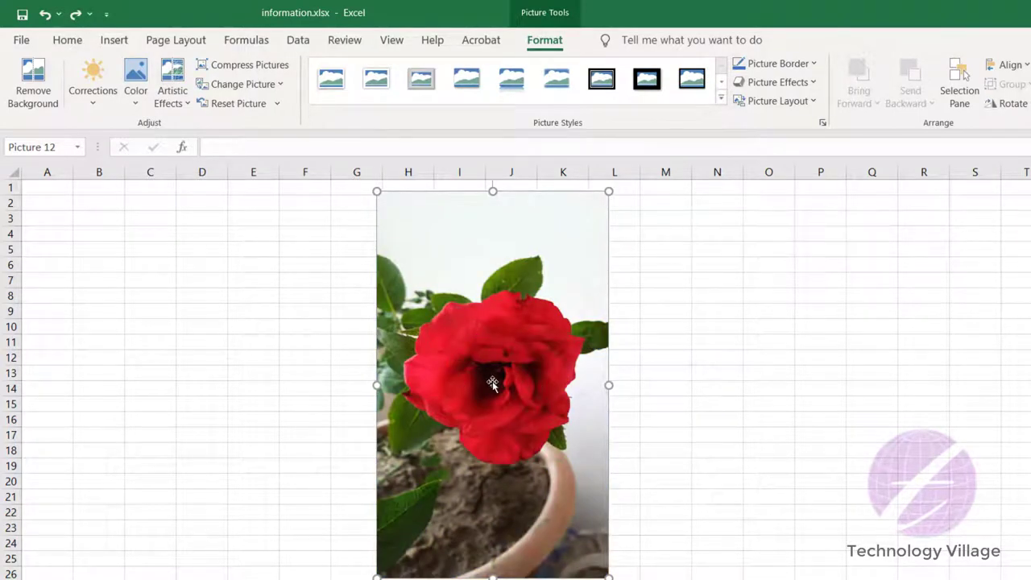
{"action": "left_click", "coordinate": [187, 103]}
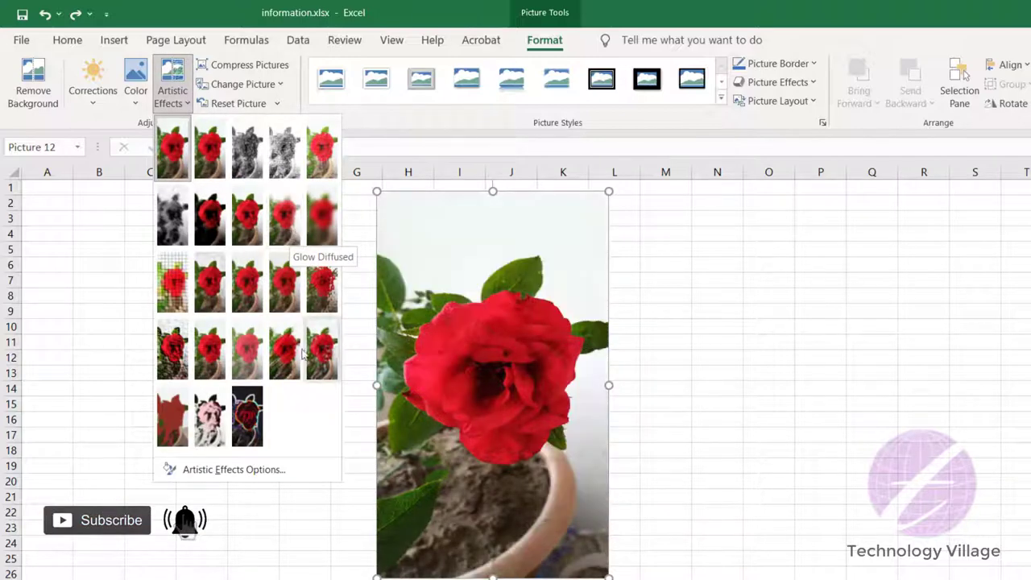
{"action": "left_click", "coordinate": [240, 421]}
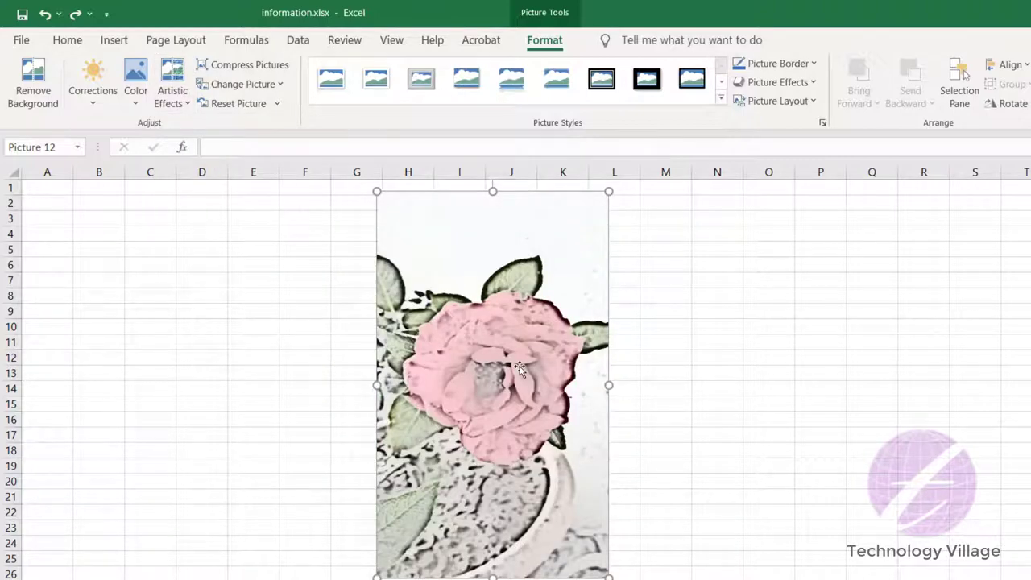
{"action": "key", "text": "ctrl+z"}
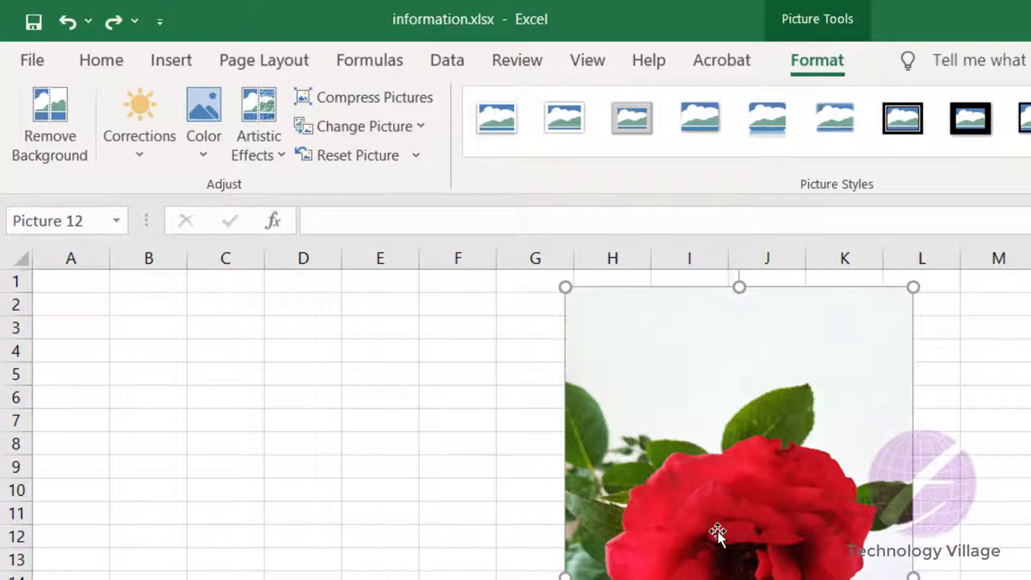
{"action": "left_click", "coordinate": [391, 126]}
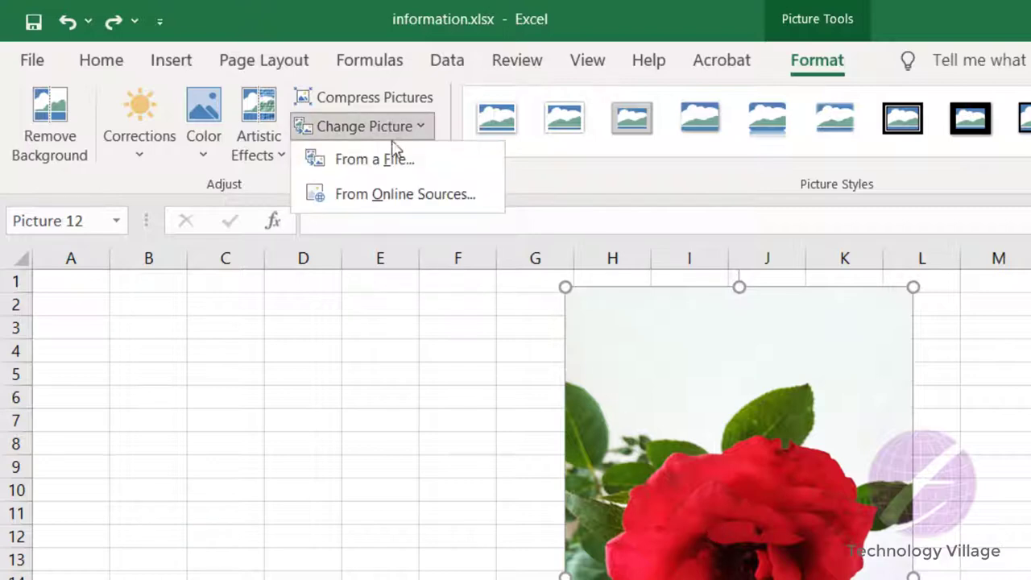
{"action": "left_click", "coordinate": [376, 161]}
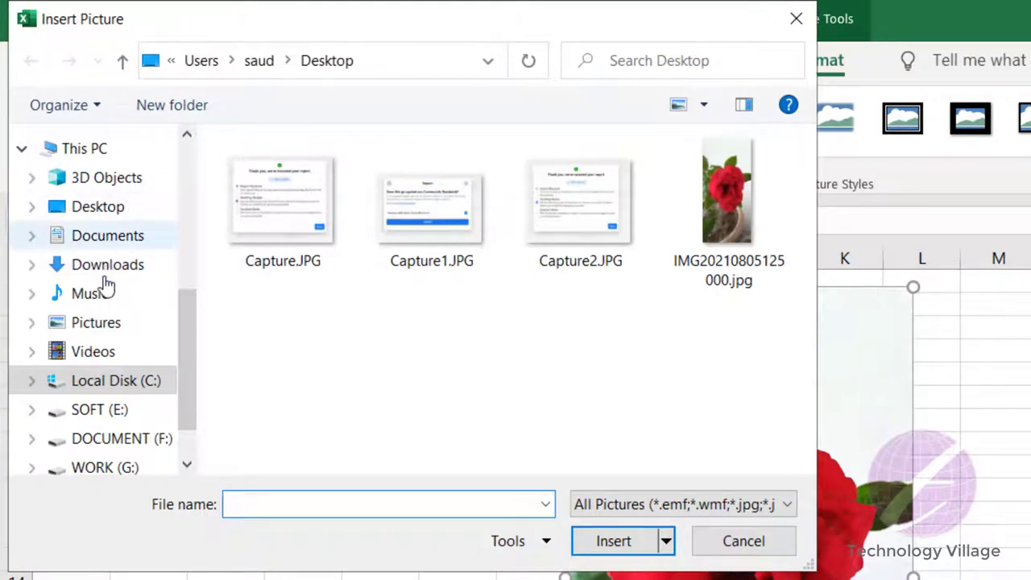
{"action": "left_click", "coordinate": [93, 327]}
{"action": "left_click", "coordinate": [307, 403]}
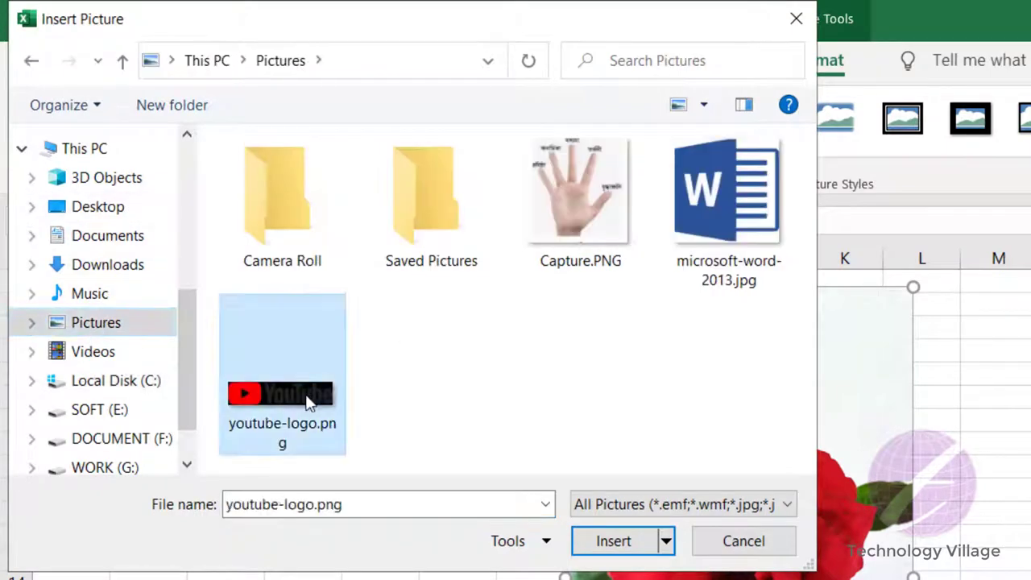
{"action": "left_click", "coordinate": [625, 545]}
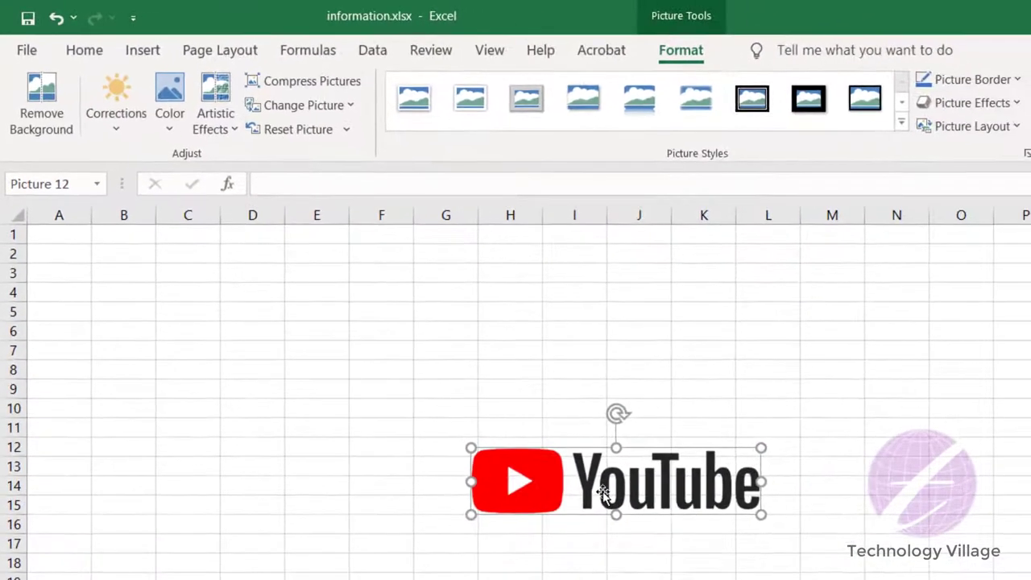
{"action": "key", "text": "ctrl+z"}
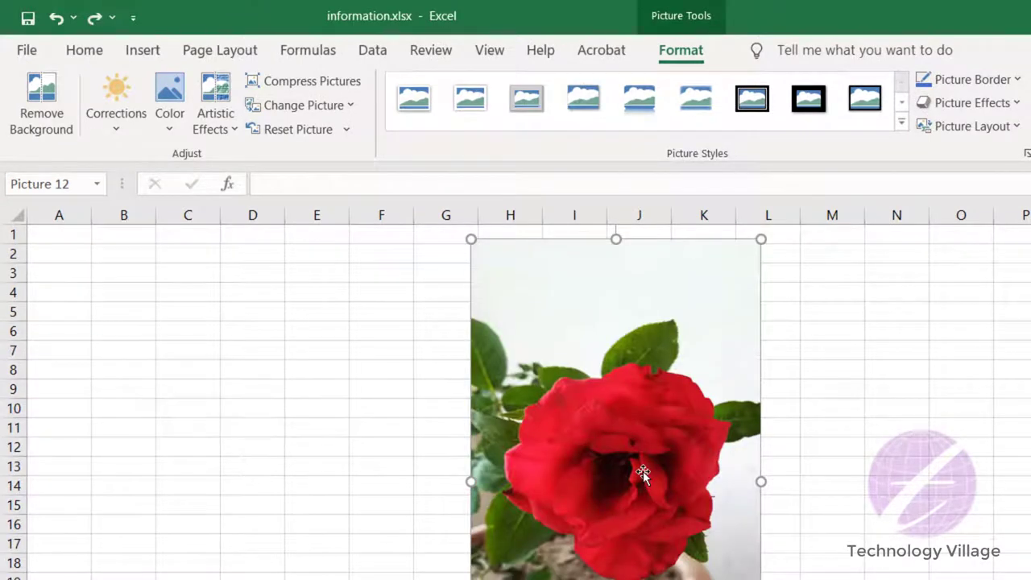
Reset the rose photo's formatting and size, then undo the size reset to restore 5" × 3".
{"action": "left_click", "coordinate": [290, 133]}
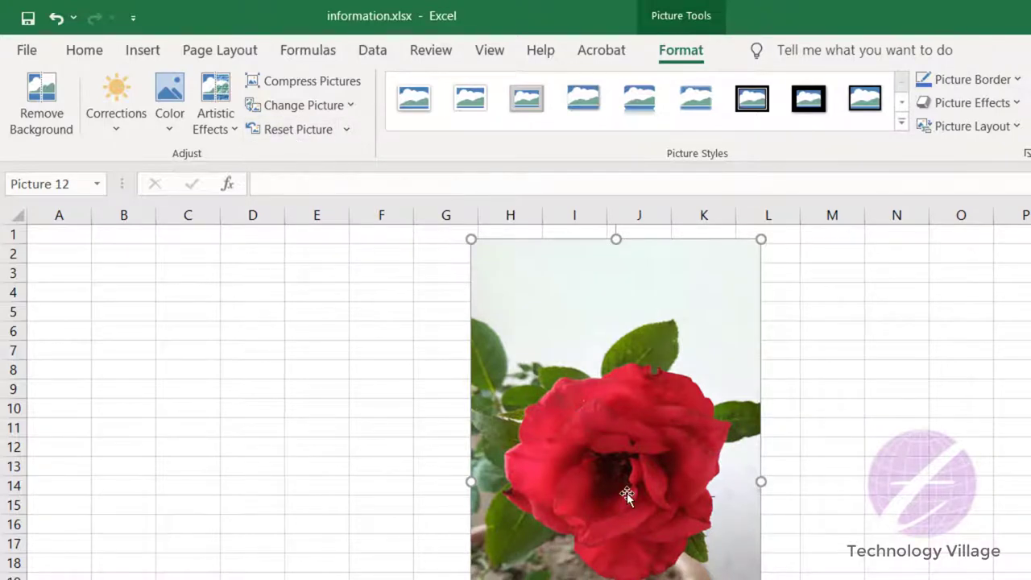
{"action": "left_click", "coordinate": [345, 128]}
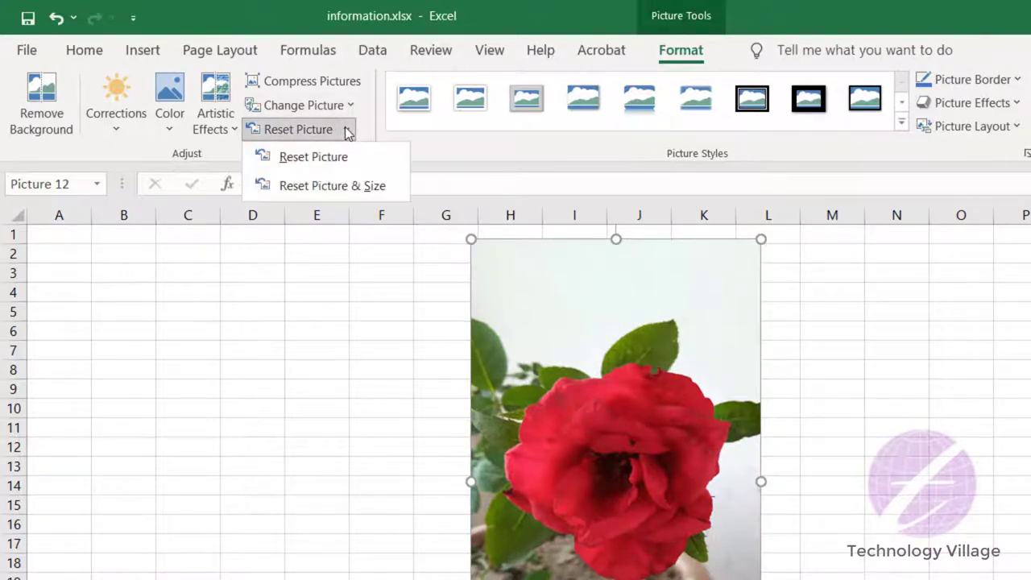
{"action": "left_click", "coordinate": [363, 188]}
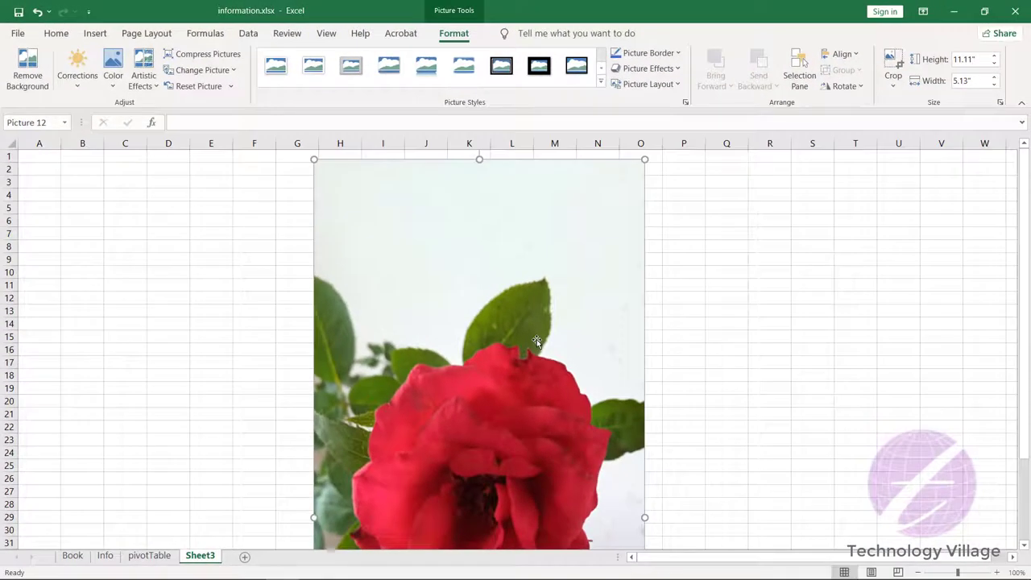
{"action": "key", "text": "ctrl+z"}
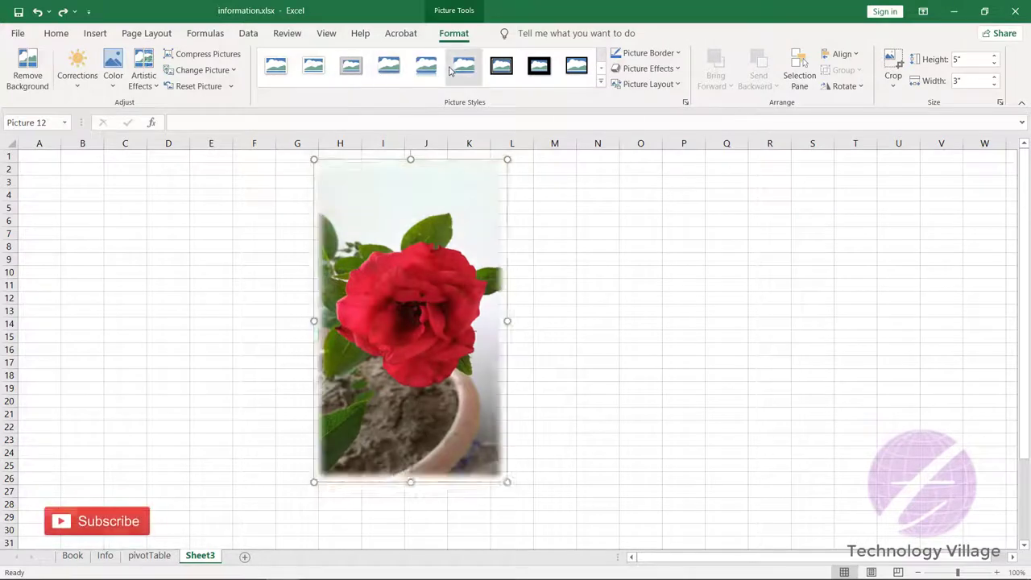
{"action": "left_click", "coordinate": [600, 85]}
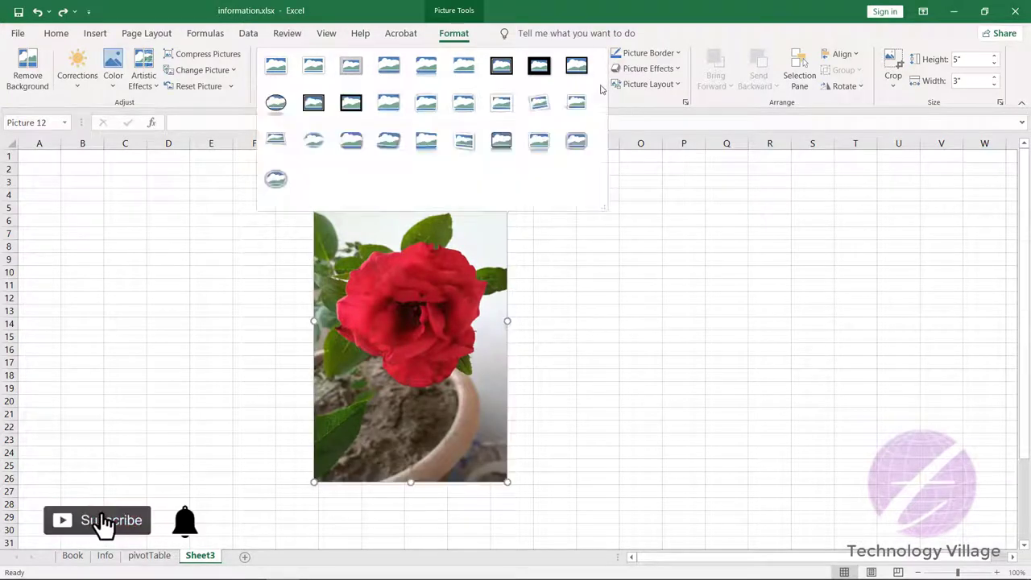
{"action": "left_click", "coordinate": [388, 141]}
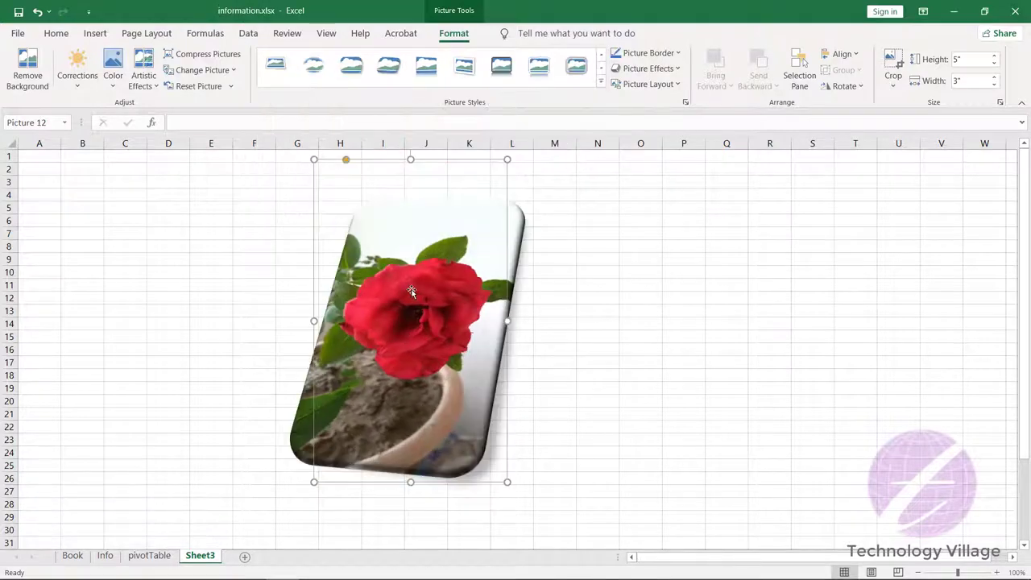
{"action": "key", "text": "ctrl+z"}
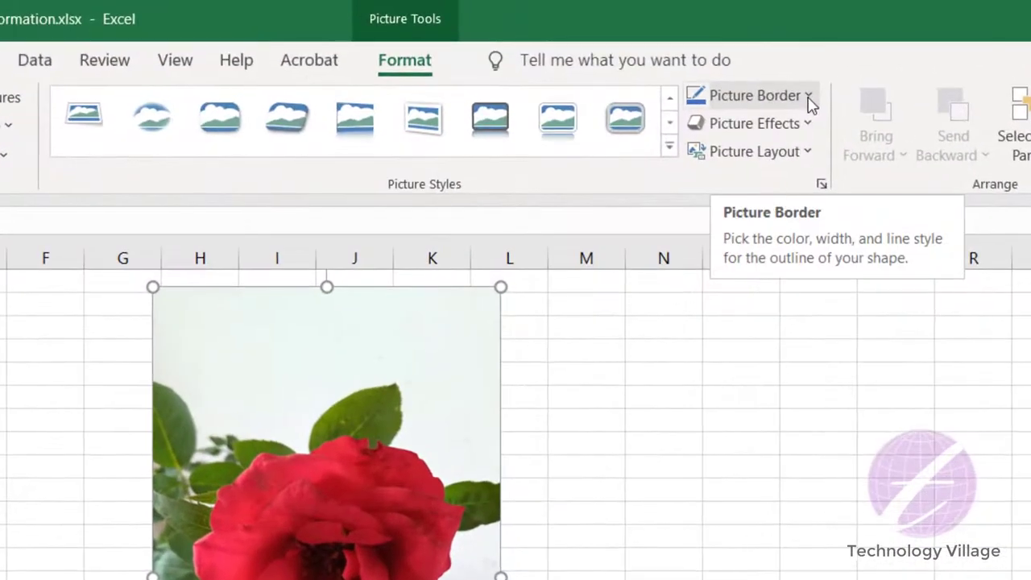
Give the rose photo an orange theme-colour picture border with 6 pt weight.
{"action": "left_click", "coordinate": [808, 97]}
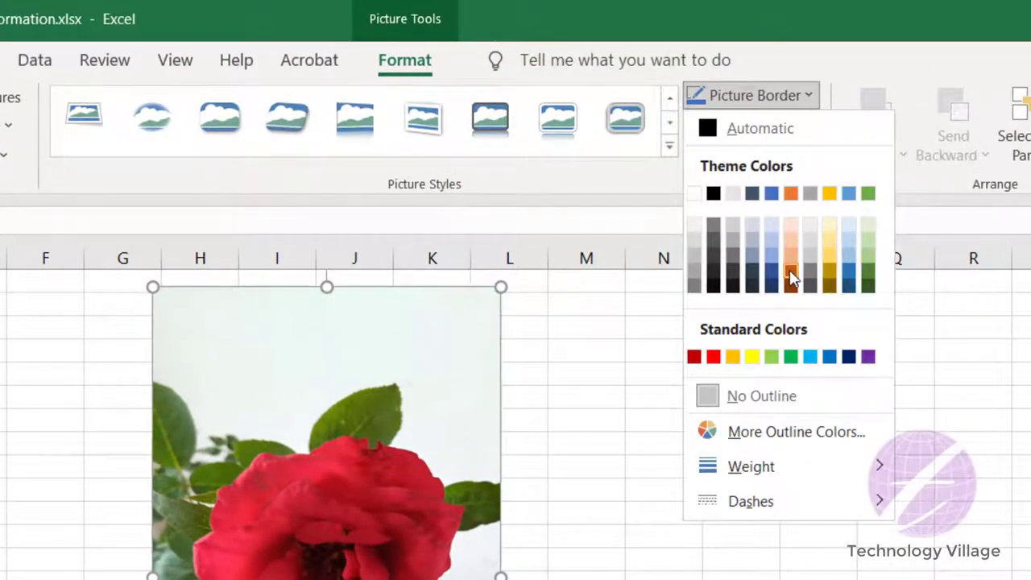
{"action": "left_click", "coordinate": [791, 272]}
{"action": "left_click", "coordinate": [782, 97]}
{"action": "mouse_move", "coordinate": [751, 466]}
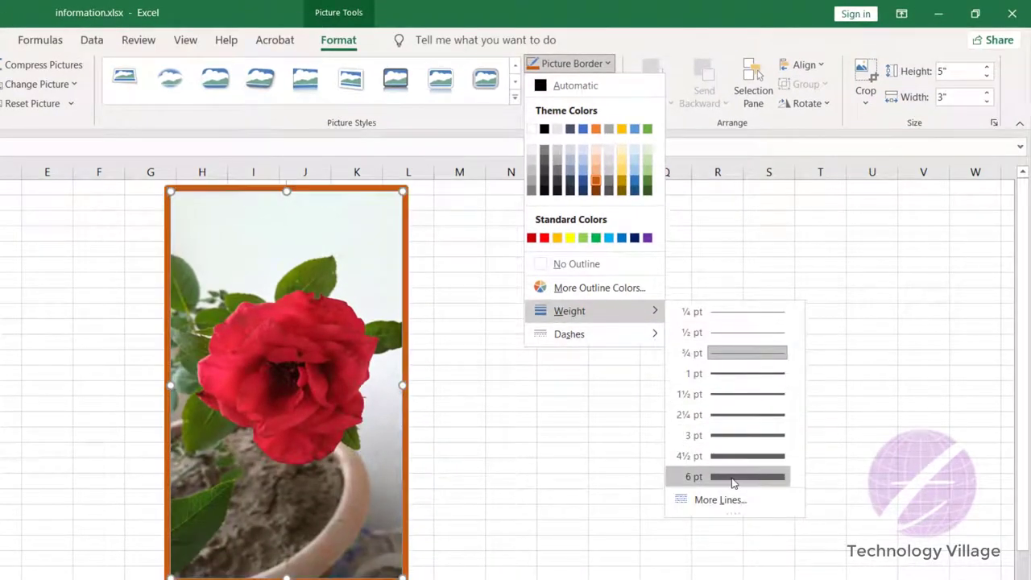
{"action": "left_click", "coordinate": [733, 476]}
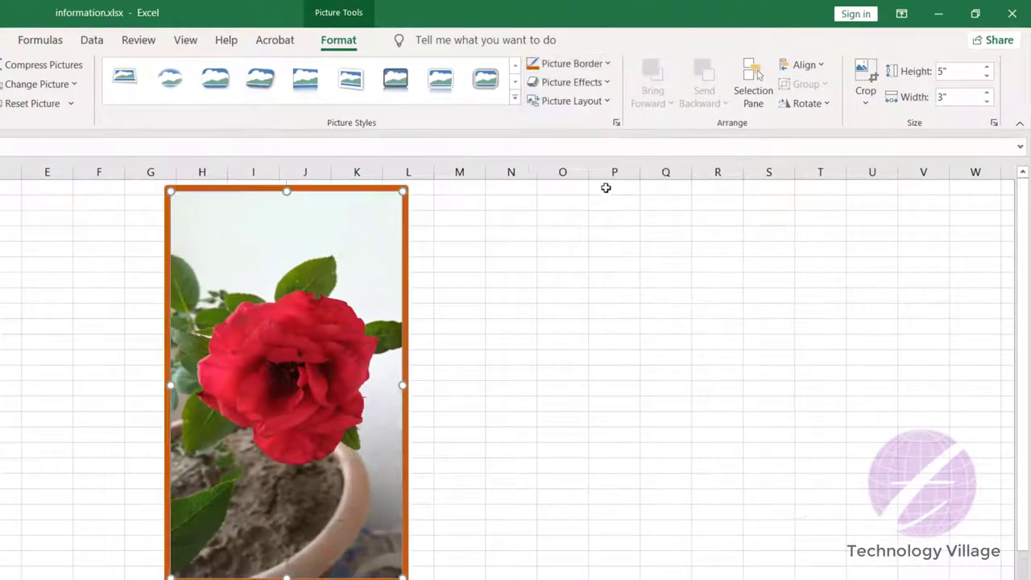
Apply a Picture Effects preset, a bevel, and a 3-D rotation tilt to the rose photo.
{"action": "left_click", "coordinate": [594, 90]}
{"action": "mouse_move", "coordinate": [583, 114]}
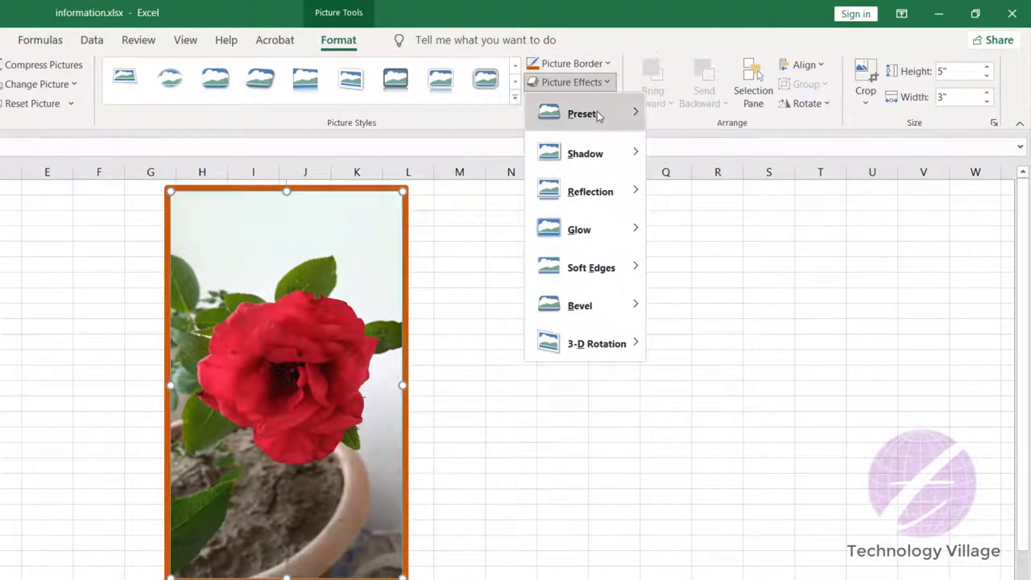
{"action": "left_click", "coordinate": [719, 231]}
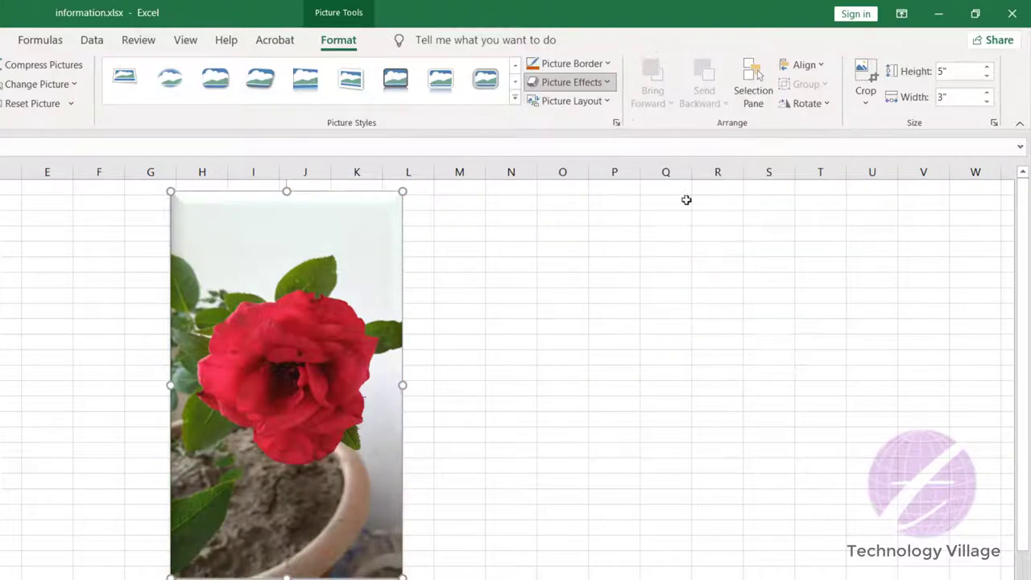
{"action": "left_click", "coordinate": [594, 81]}
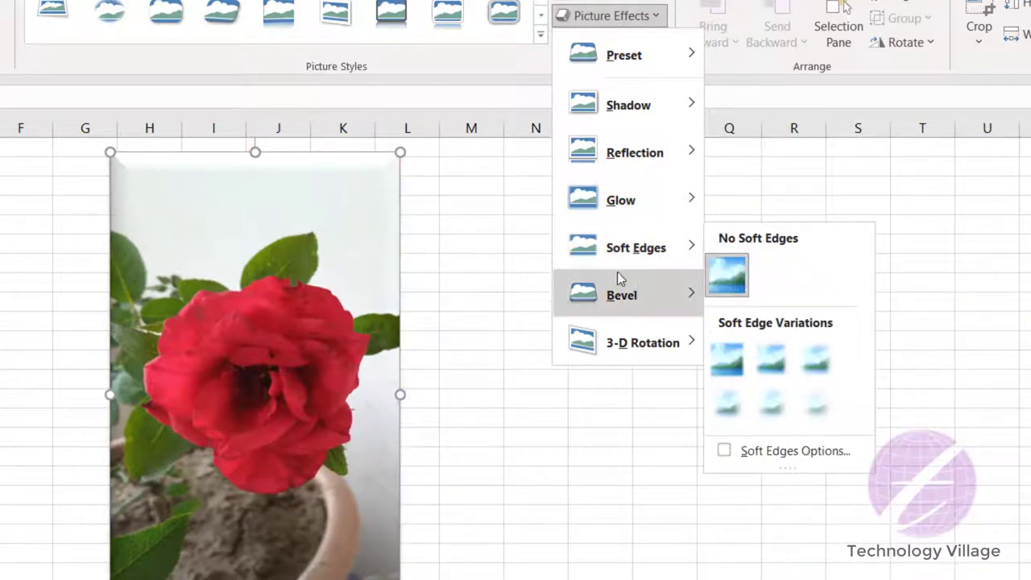
{"action": "mouse_move", "coordinate": [621, 295]}
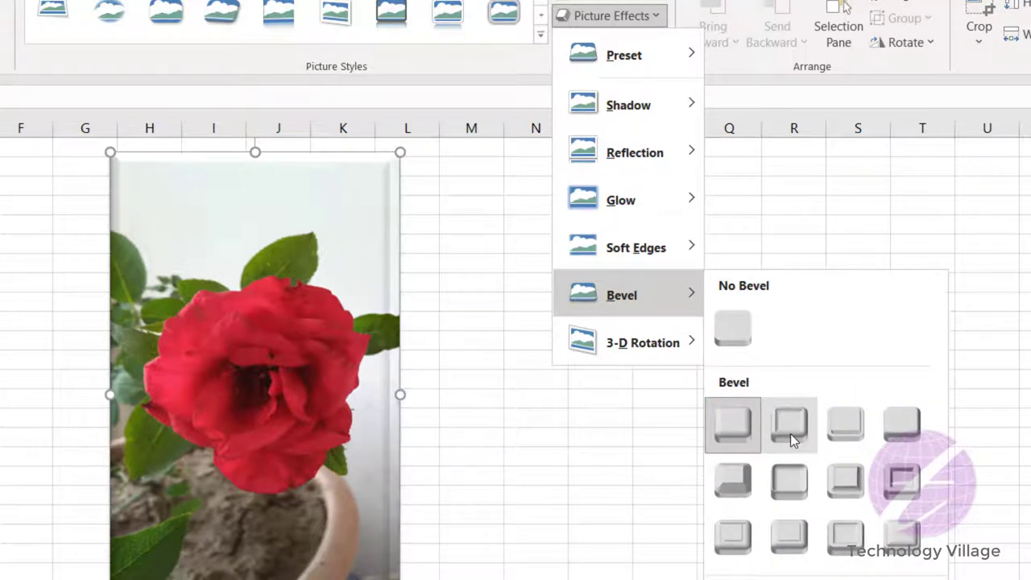
{"action": "left_click", "coordinate": [790, 433]}
{"action": "left_click", "coordinate": [610, 15]}
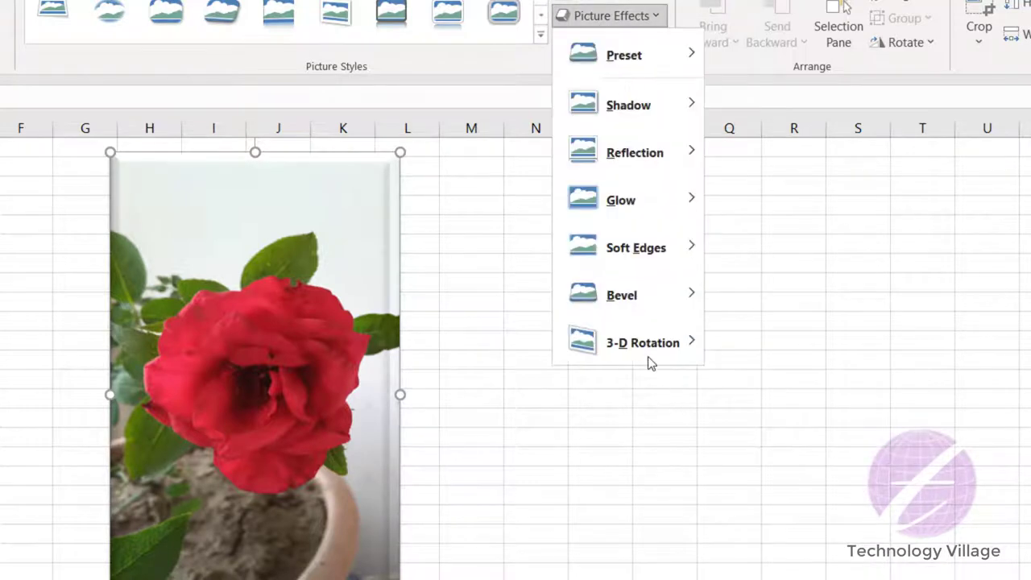
{"action": "mouse_move", "coordinate": [642, 342]}
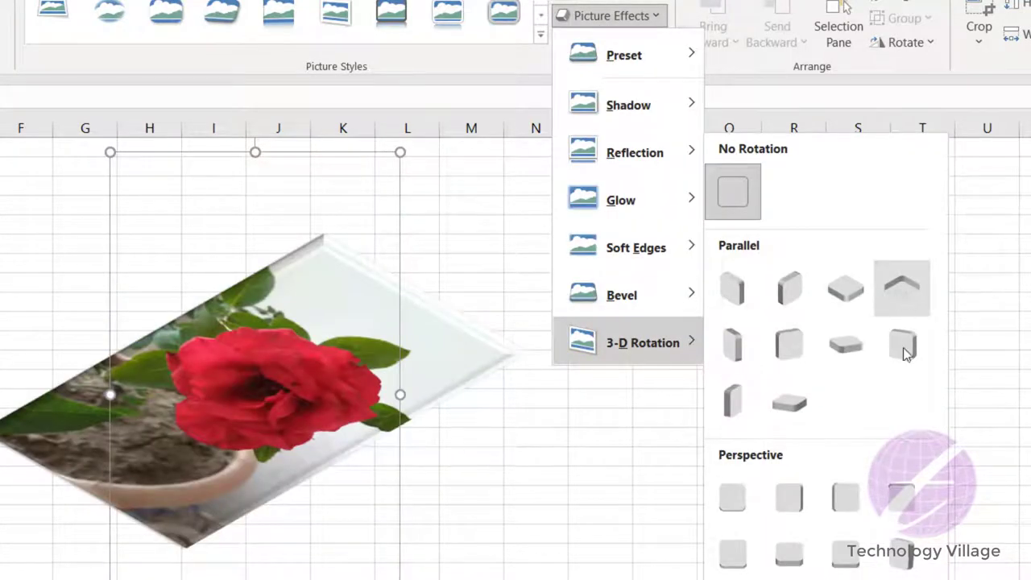
{"action": "left_click", "coordinate": [903, 352]}
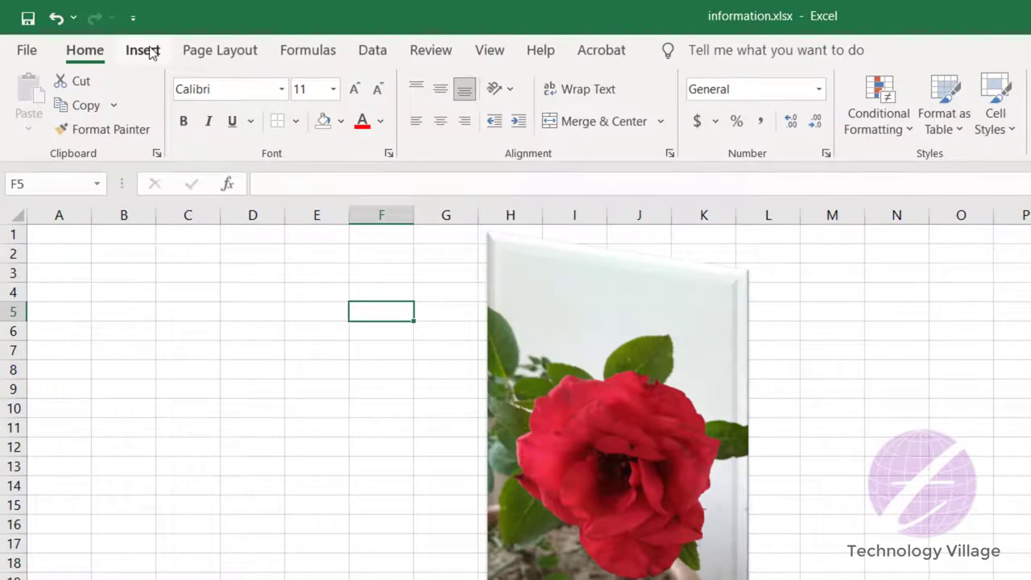
Insert youtube-logo.png from this computer as a second picture on Sheet3.
{"action": "left_click", "coordinate": [101, 50]}
{"action": "left_click", "coordinate": [191, 101]}
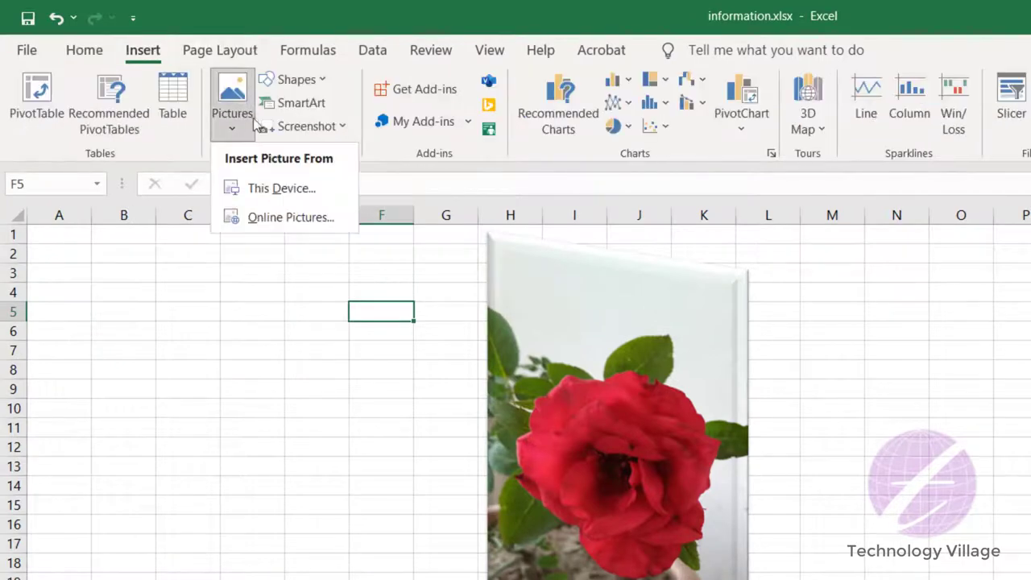
{"action": "left_click", "coordinate": [284, 190]}
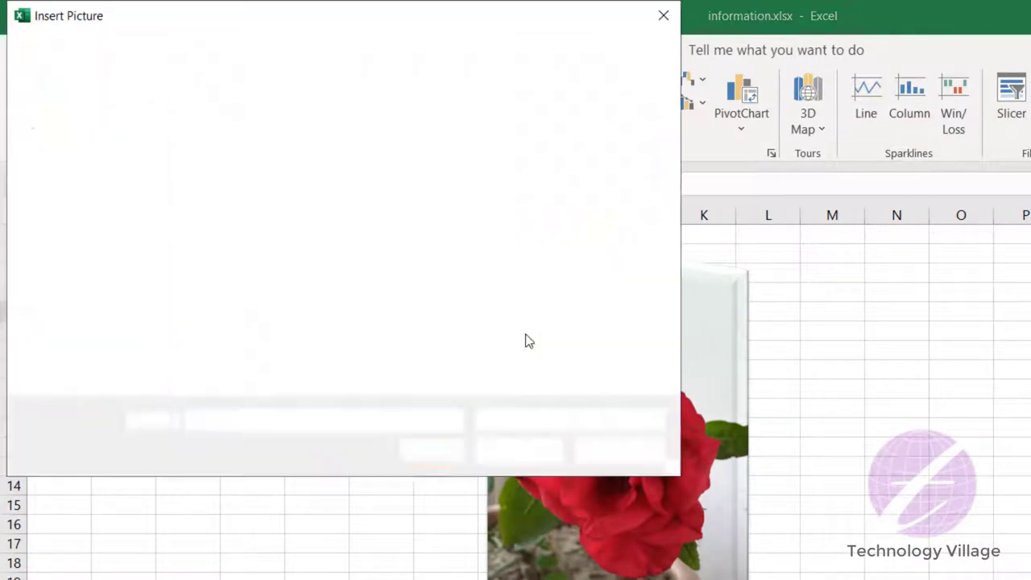
{"action": "left_click", "coordinate": [233, 326]}
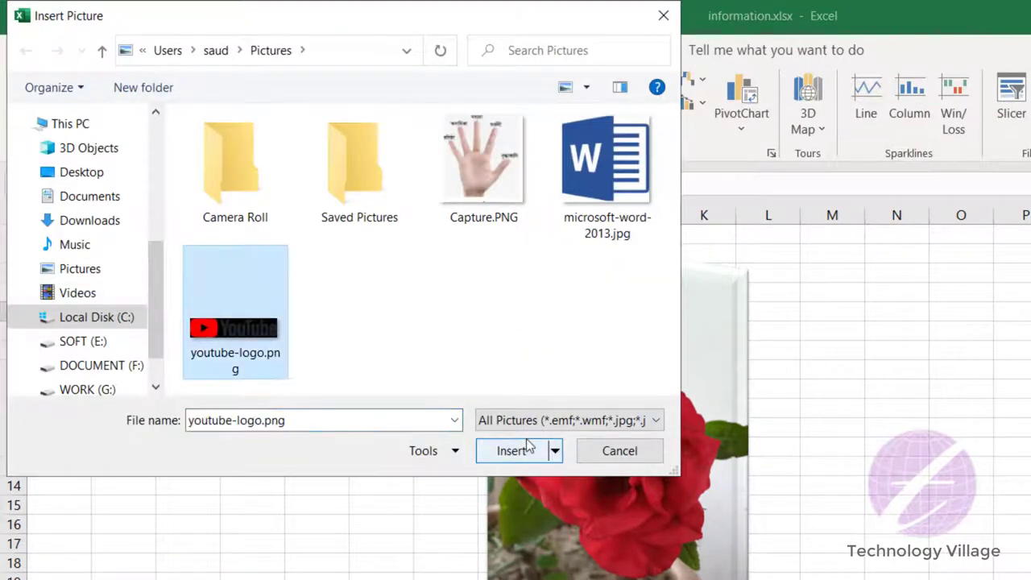
{"action": "left_click", "coordinate": [522, 453]}
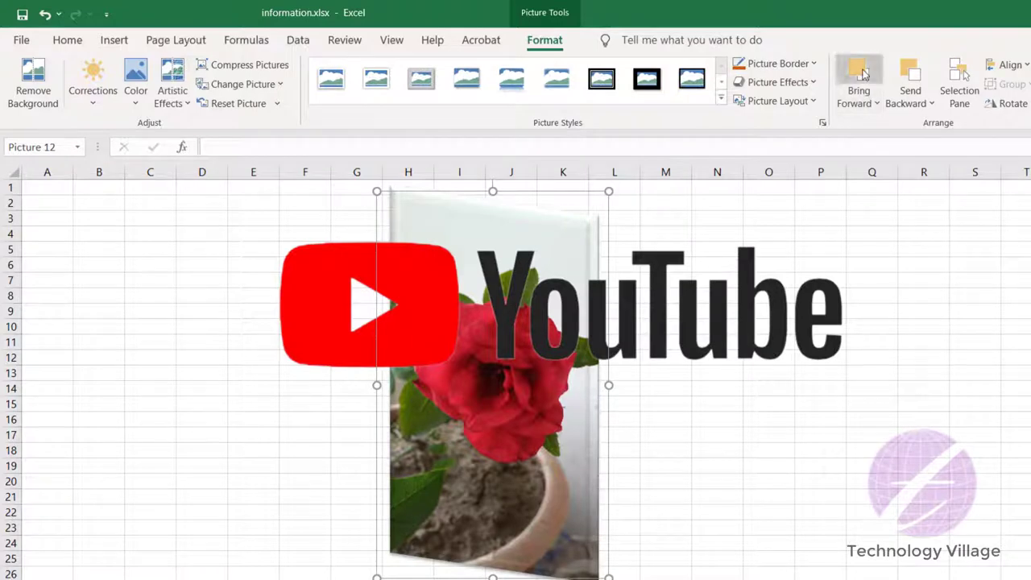
Reorder the rose photo's layering, drag the YouTube logo right of it, and select both pictures.
{"action": "left_click", "coordinate": [859, 76]}
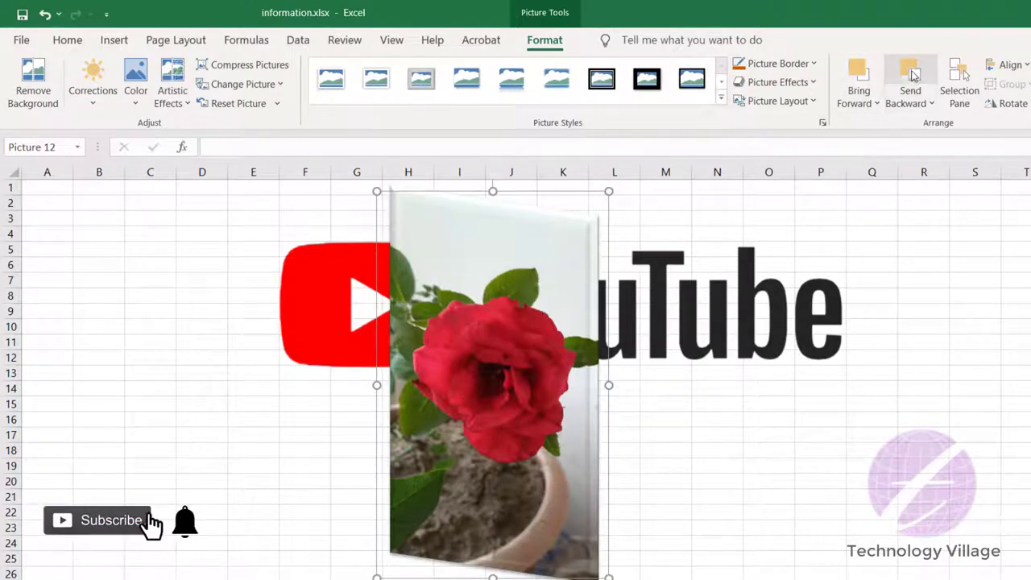
{"action": "left_click", "coordinate": [904, 76]}
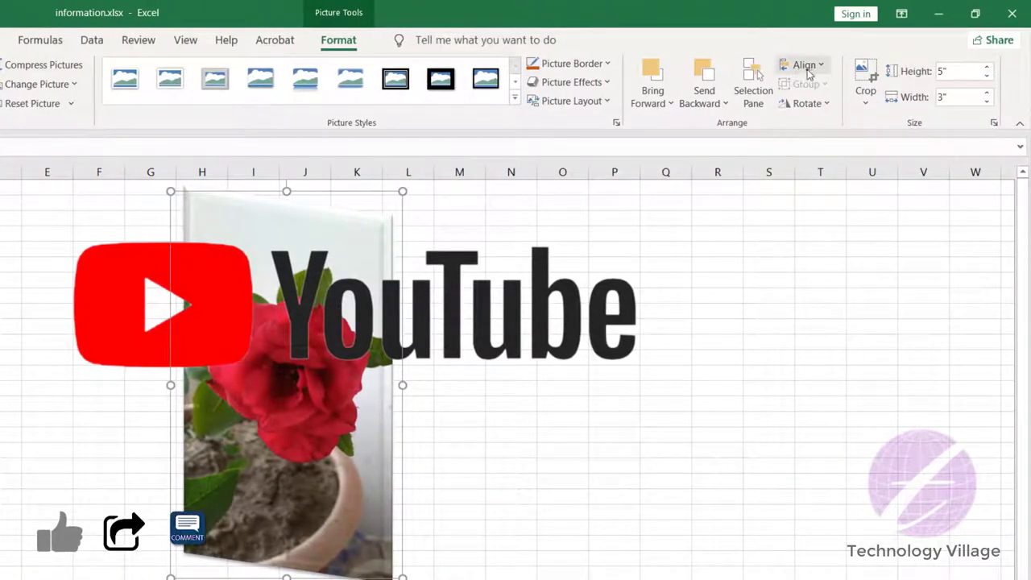
{"action": "left_click", "coordinate": [311, 332]}
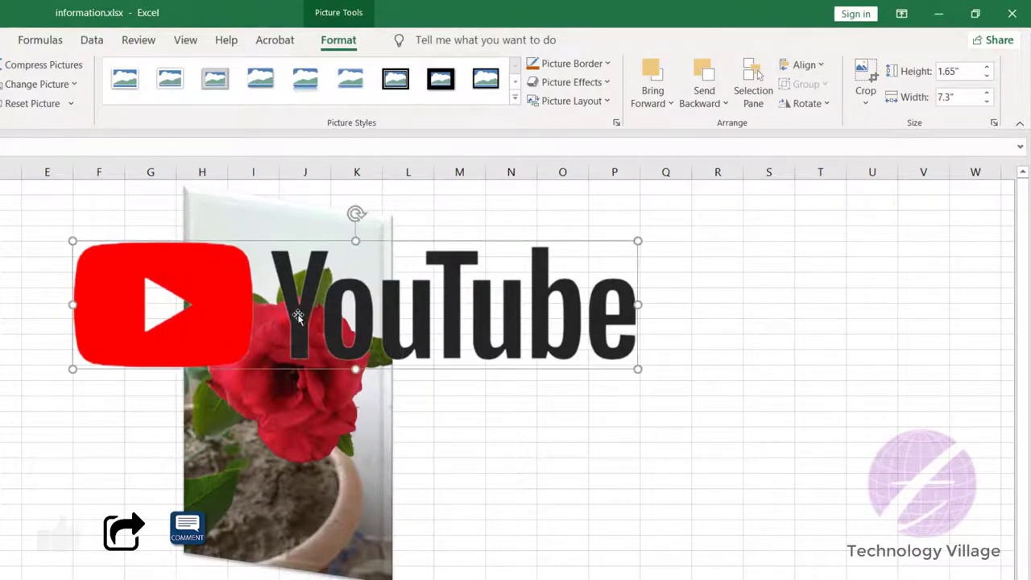
{"action": "left_click_drag", "start_coordinate": [414, 330], "coordinate": [469, 352]}
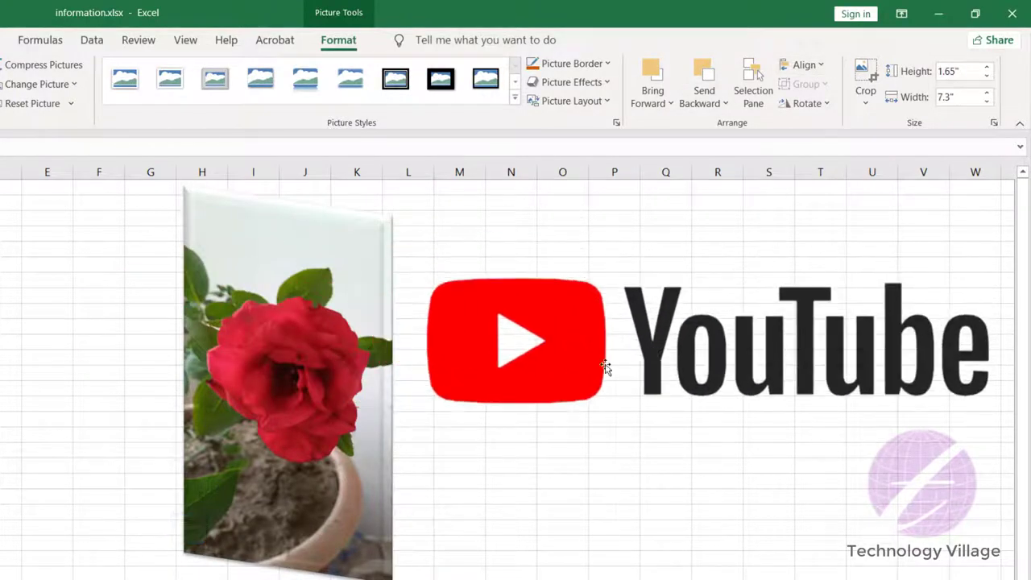
{"action": "left_click", "coordinate": [314, 334], "text": "ctrl"}
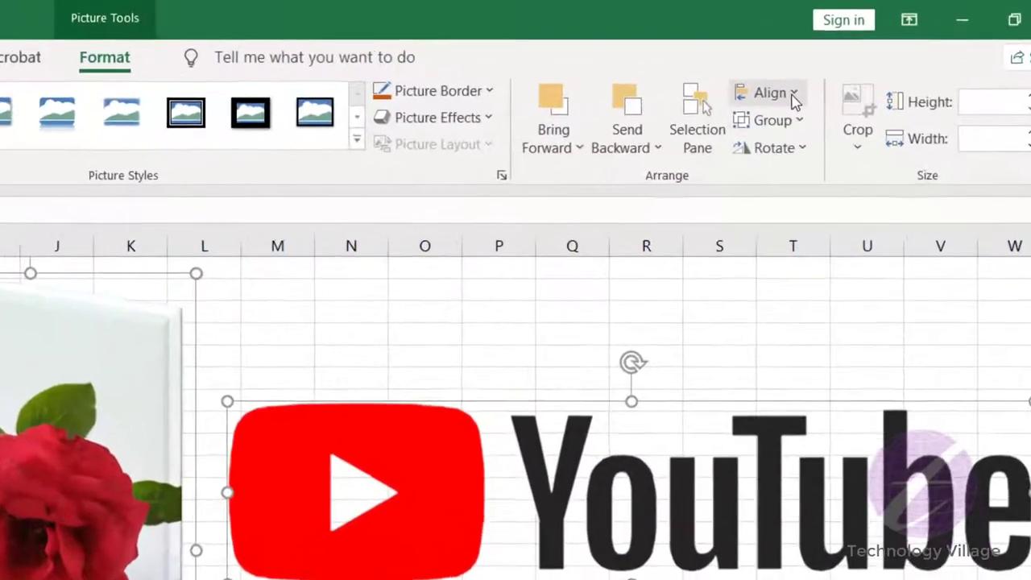
Align the tops of both pictures, then align their middles.
{"action": "left_click", "coordinate": [806, 64]}
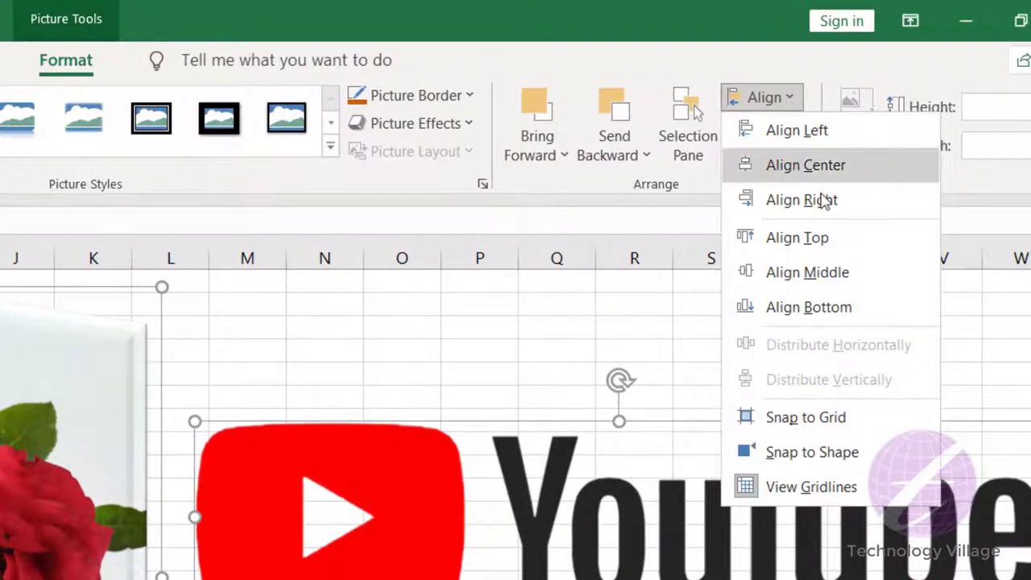
{"action": "left_click", "coordinate": [796, 238]}
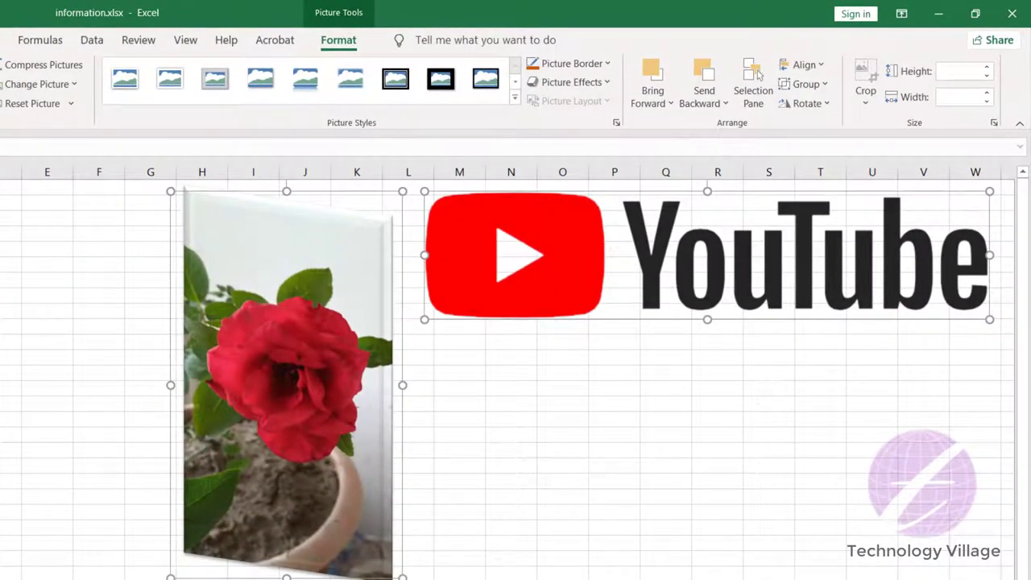
{"action": "left_click", "coordinate": [803, 64]}
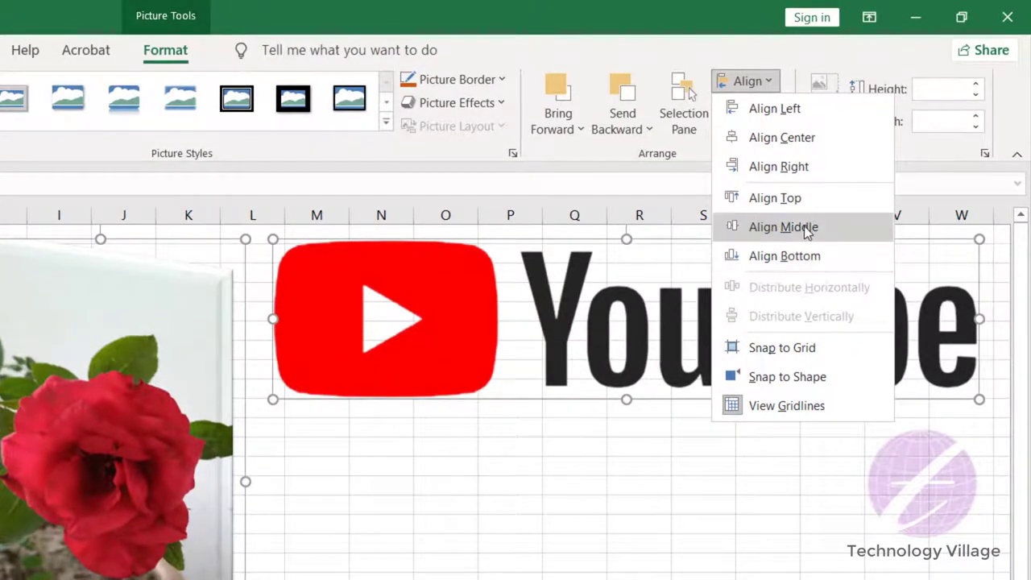
{"action": "left_click", "coordinate": [804, 227]}
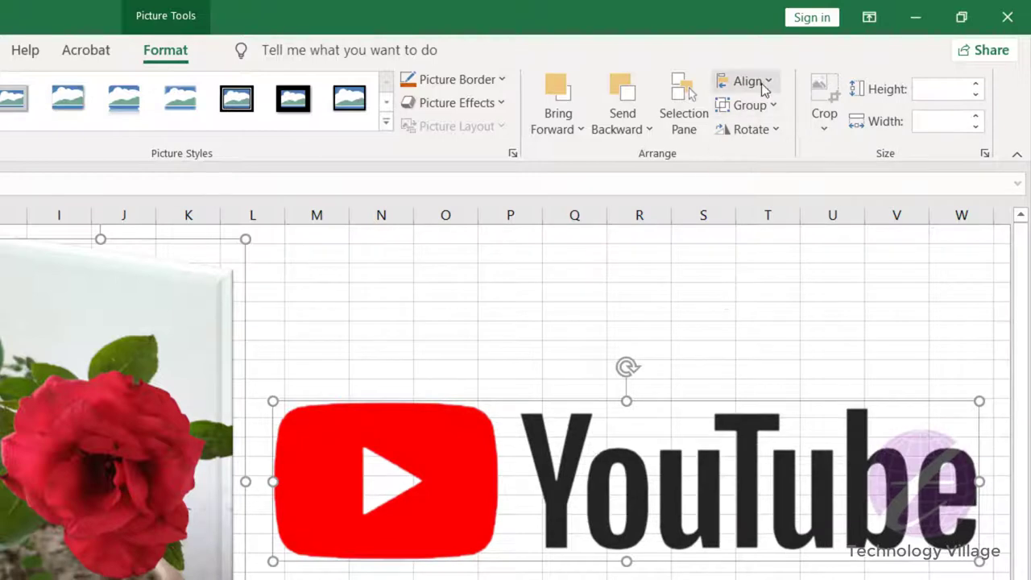
Group the rose photo and YouTube logo into one 5" × 10.59" object.
{"action": "left_click", "coordinate": [757, 84]}
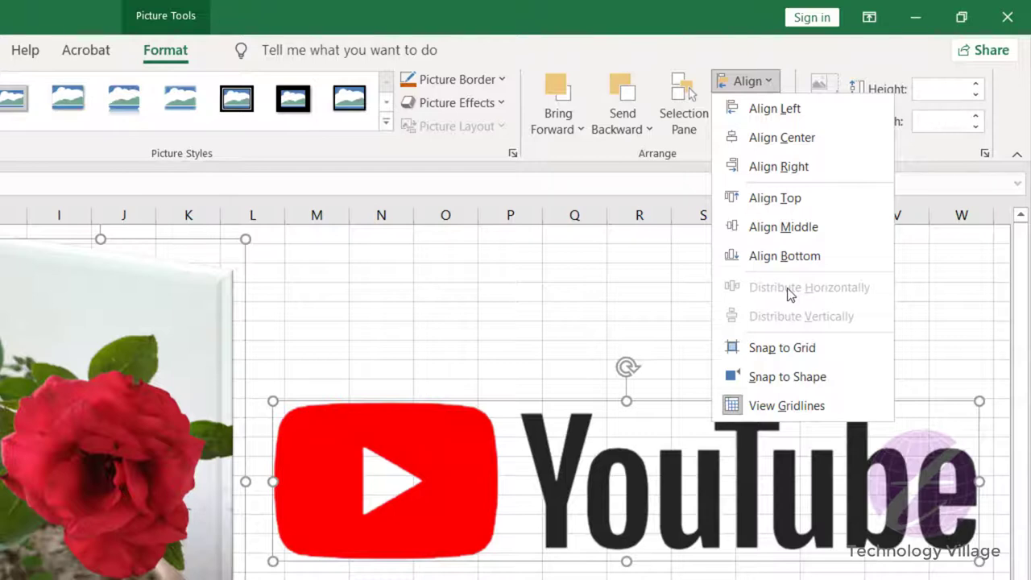
{"action": "left_click", "coordinate": [832, 350]}
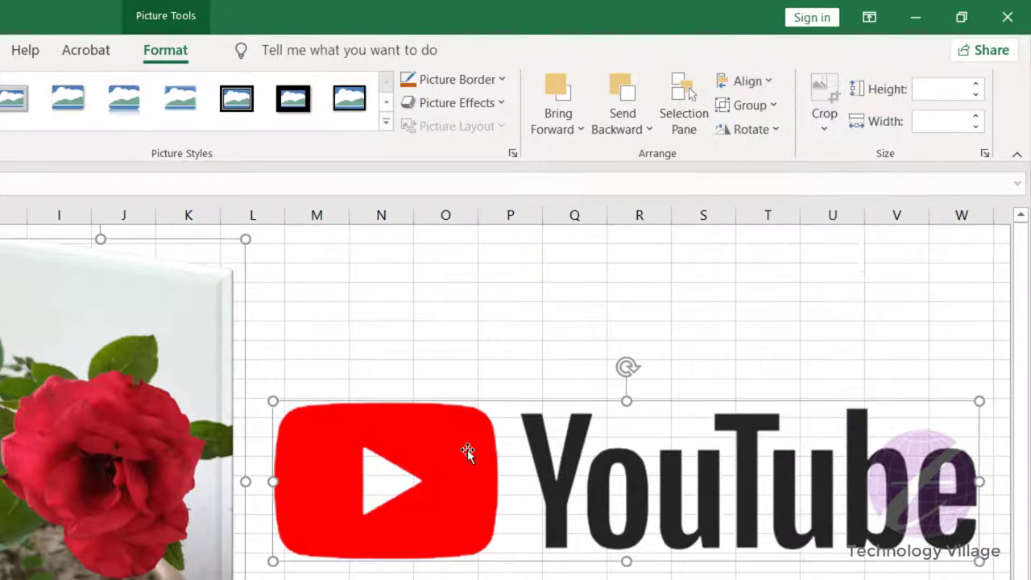
{"action": "left_click", "coordinate": [757, 106]}
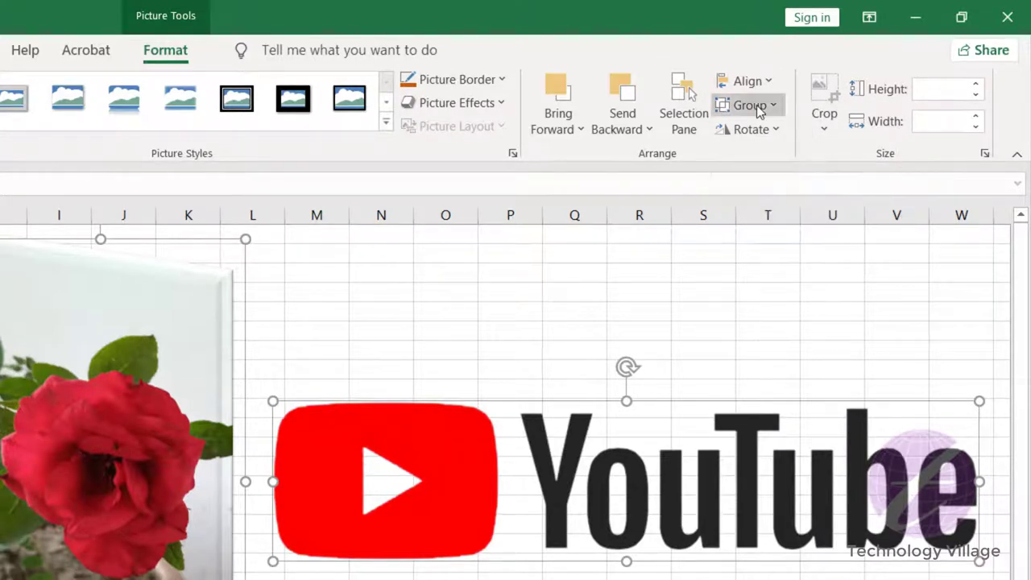
{"action": "left_click", "coordinate": [767, 134]}
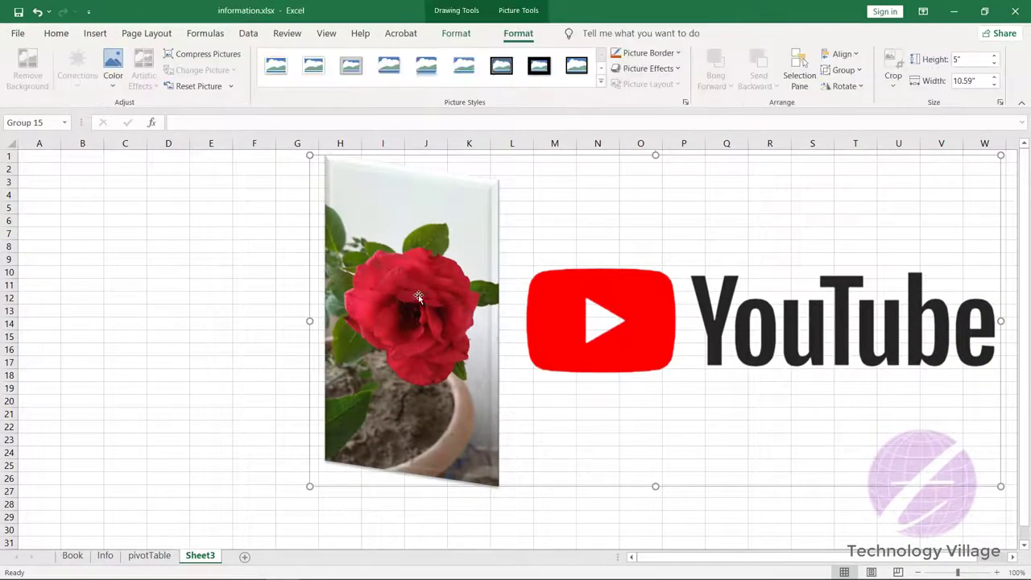
Drag the grouped pictures left, ungroup them, and nudge the 1.65" × 7.3" YouTube logo upward.
{"action": "mouse_move", "coordinate": [418, 296]}
{"action": "left_mouse_down"}
{"action": "mouse_move", "coordinate": [269, 304]}
{"action": "mouse_move", "coordinate": [318, 322]}
{"action": "mouse_move", "coordinate": [296, 317]}
{"action": "left_mouse_up"}
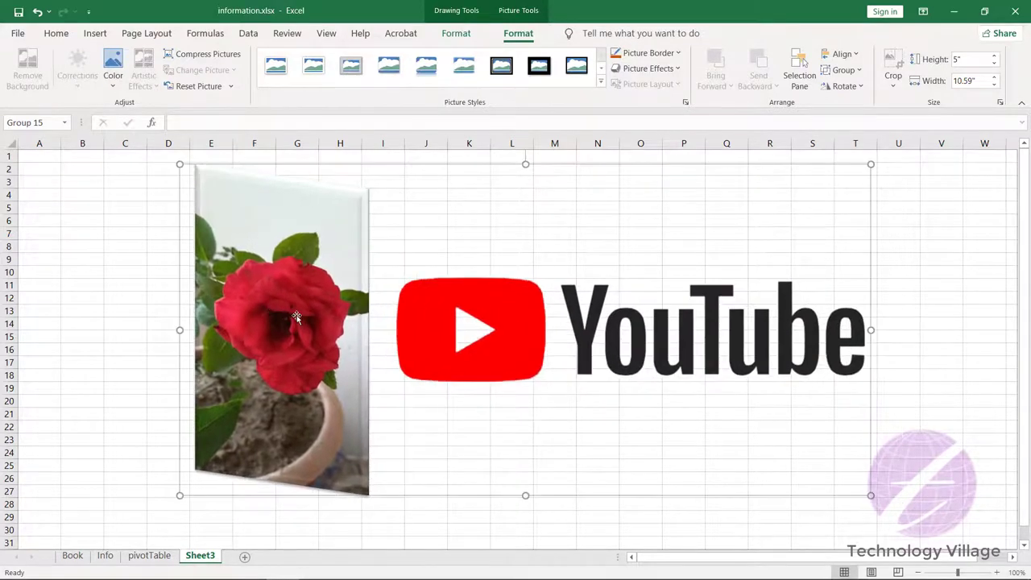
{"action": "left_click", "coordinate": [844, 70]}
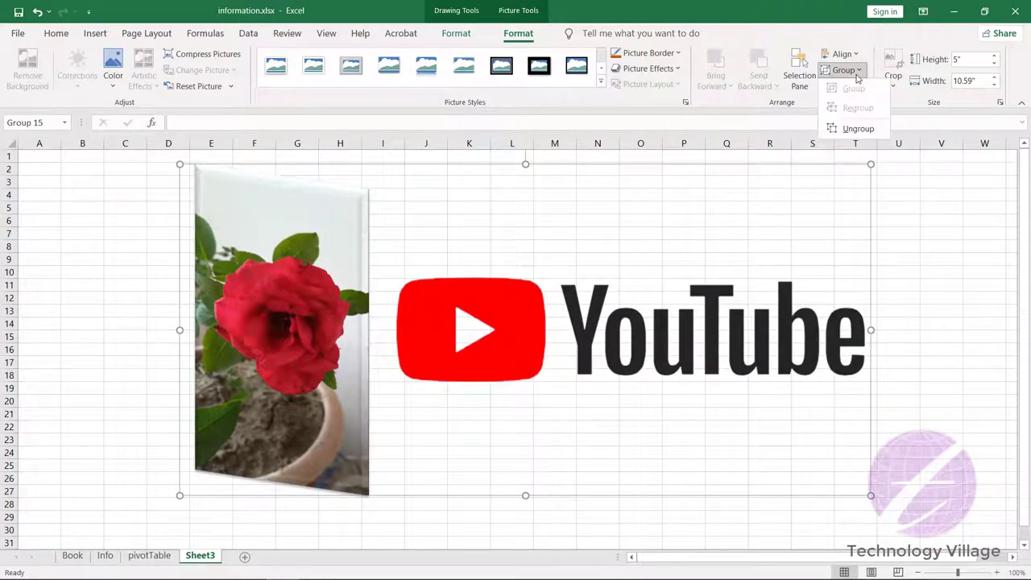
{"action": "left_click", "coordinate": [851, 129]}
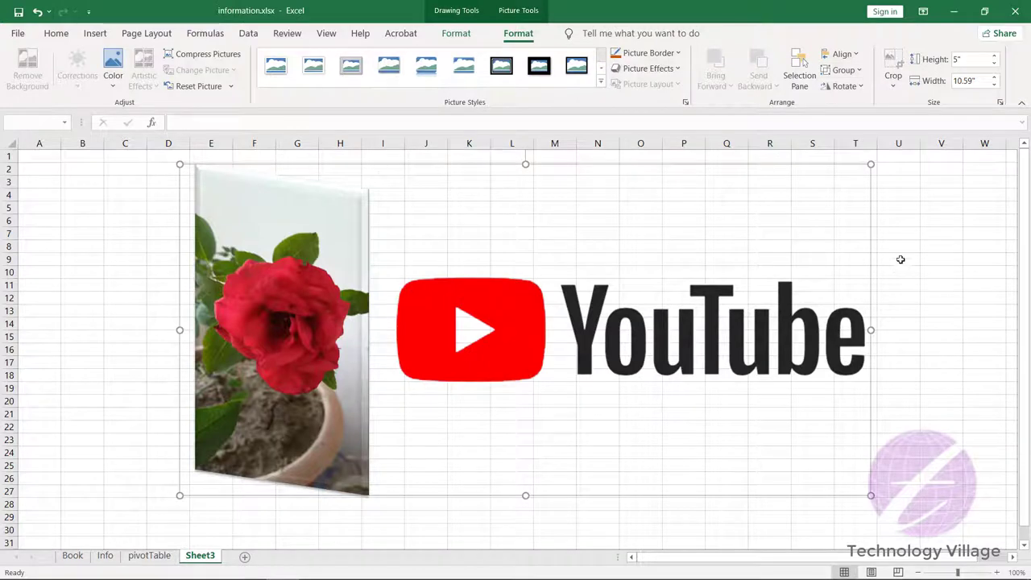
{"action": "left_click", "coordinate": [498, 214]}
{"action": "left_click_drag", "start_coordinate": [504, 296], "coordinate": [506, 273]}
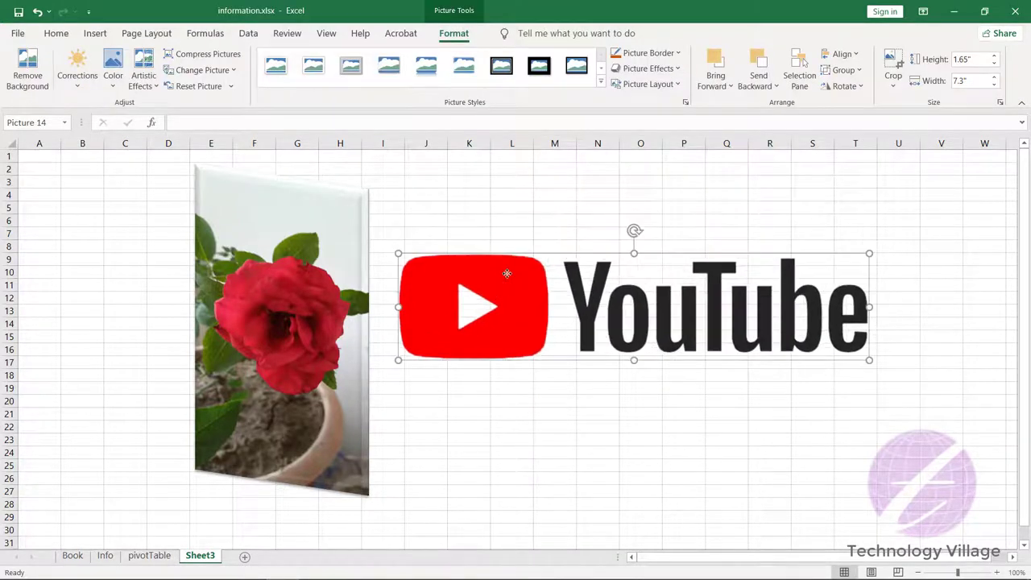
{"action": "left_click", "coordinate": [850, 87]}
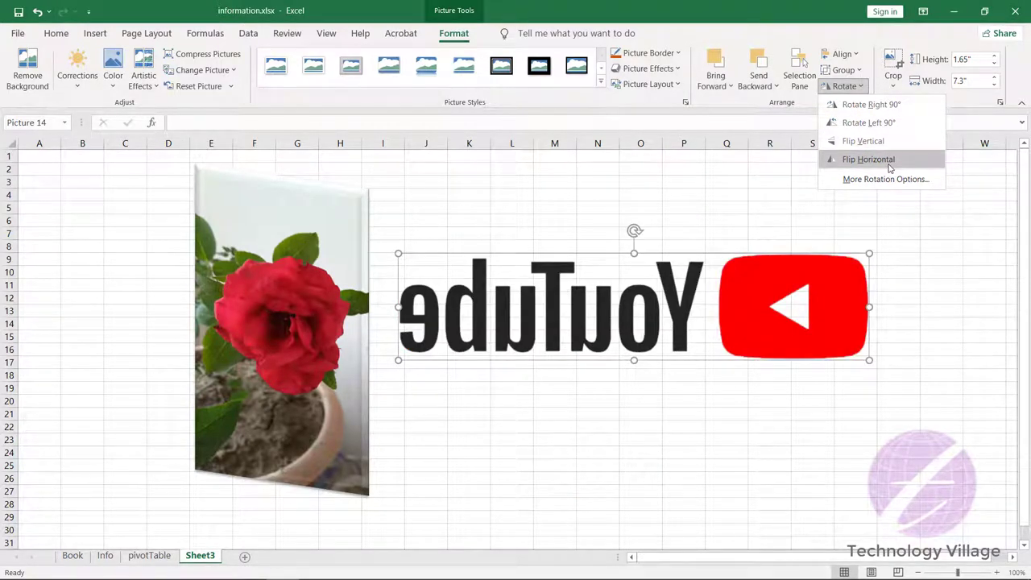
{"action": "left_click", "coordinate": [502, 295]}
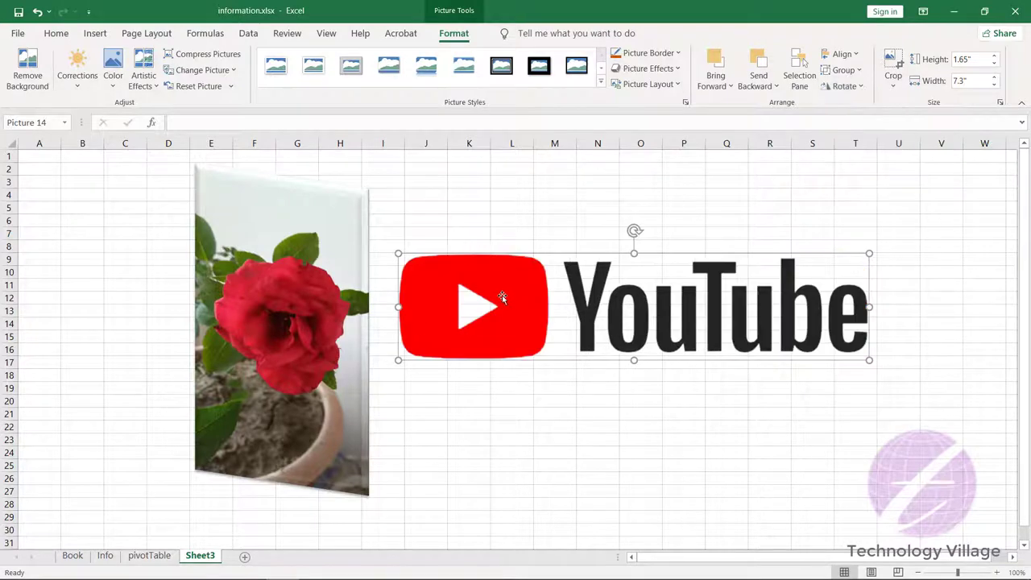
Crop the YouTube logo's right side back to its red play-button icon, then select the rose photo.
{"action": "left_click", "coordinate": [894, 61]}
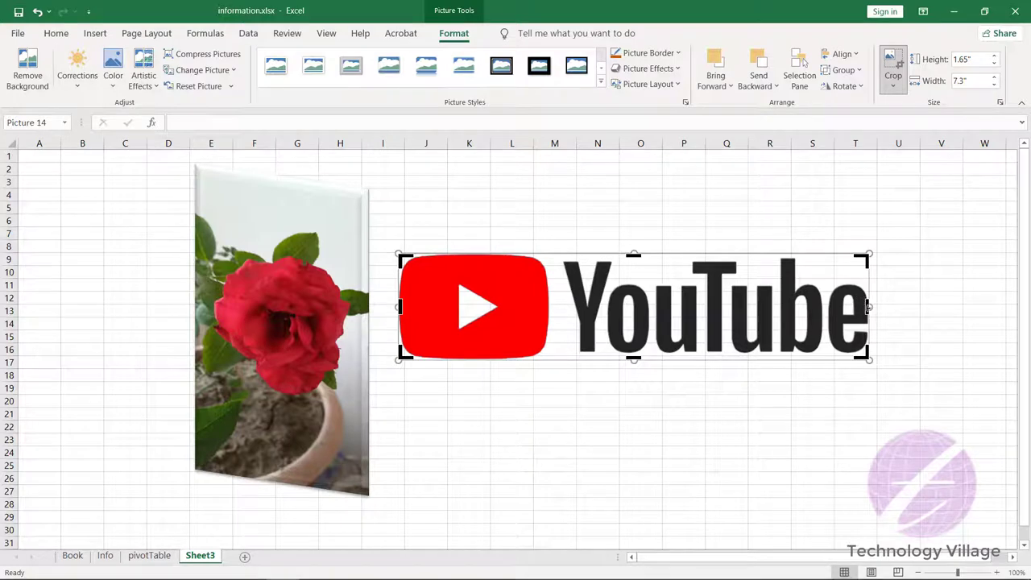
{"action": "left_click_drag", "start_coordinate": [868, 306], "coordinate": [562, 307]}
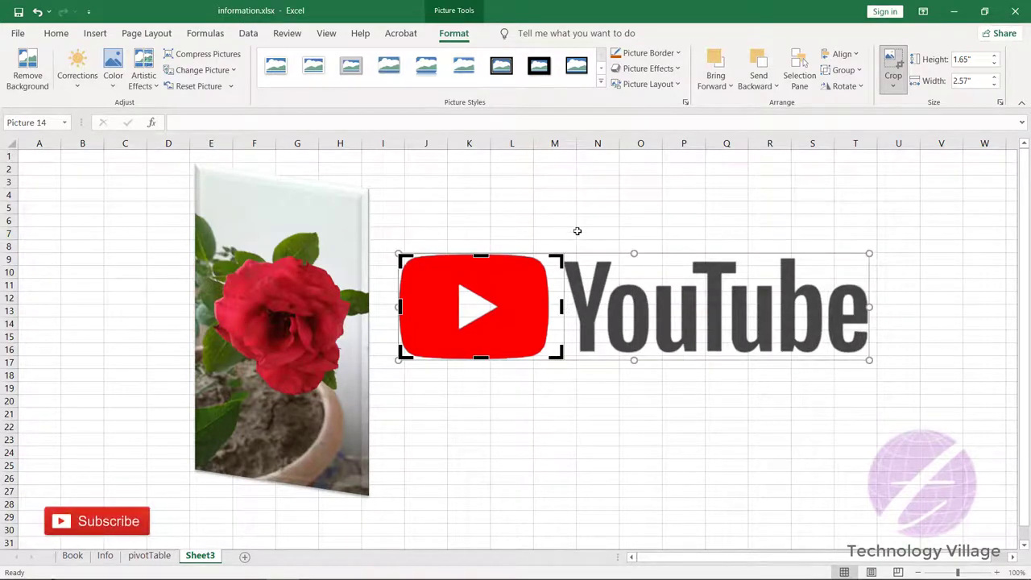
{"action": "left_click", "coordinate": [614, 207]}
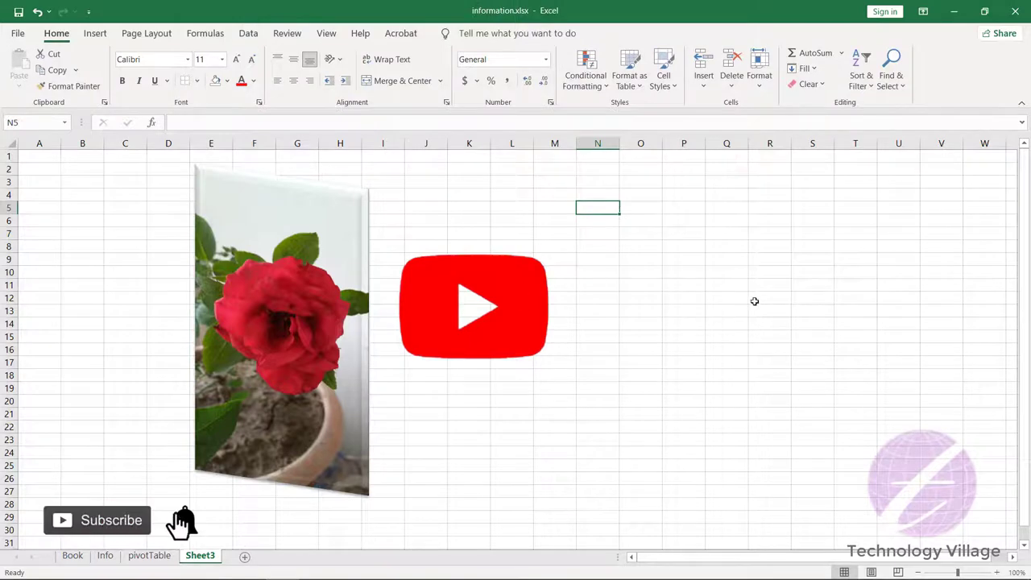
{"action": "left_click", "coordinate": [486, 287]}
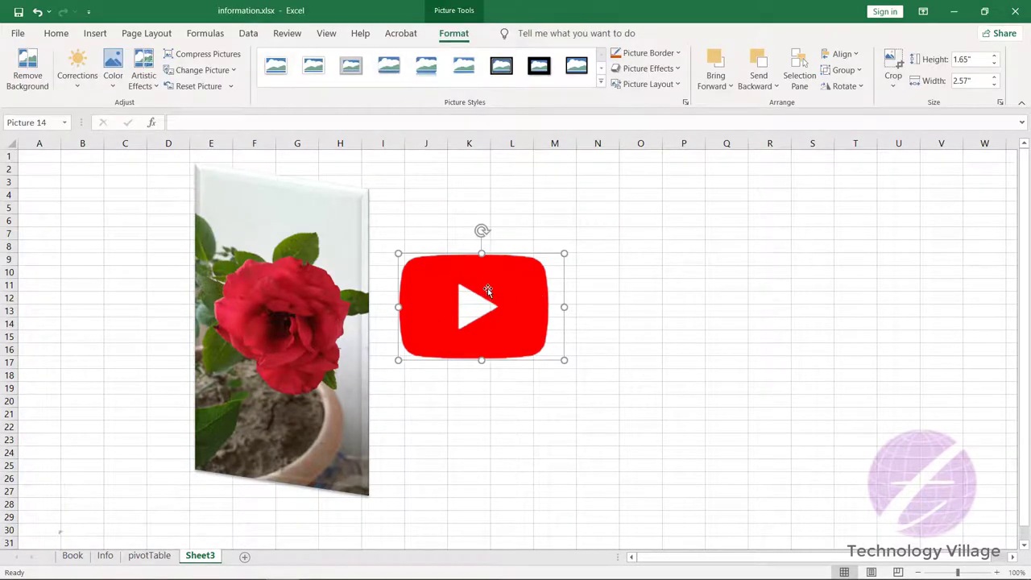
{"action": "left_click", "coordinate": [288, 276]}
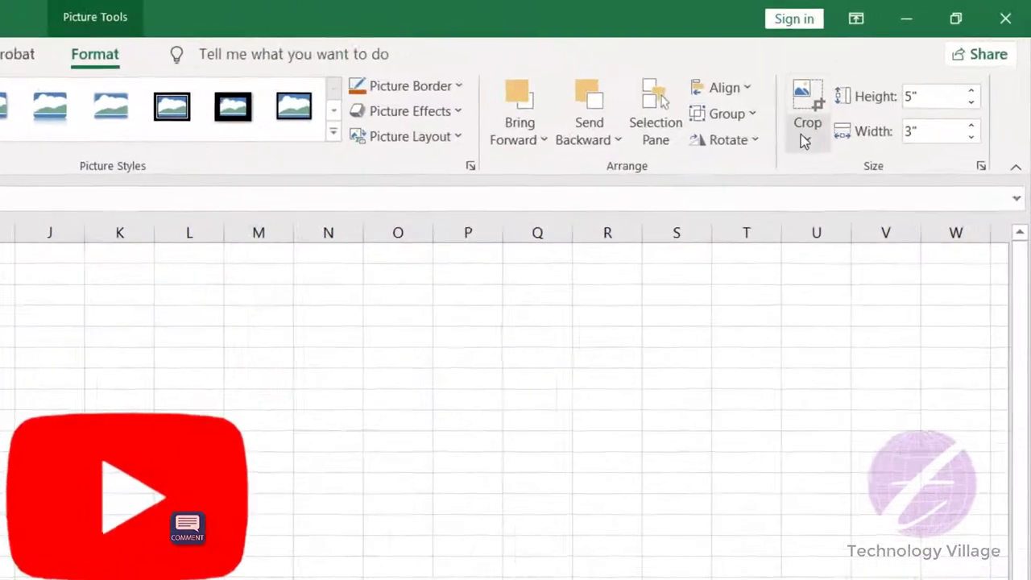
Crop the rose photo to the Oval shape from Basic Shapes, keeping its 5" × 3" size.
{"action": "left_click", "coordinate": [887, 88]}
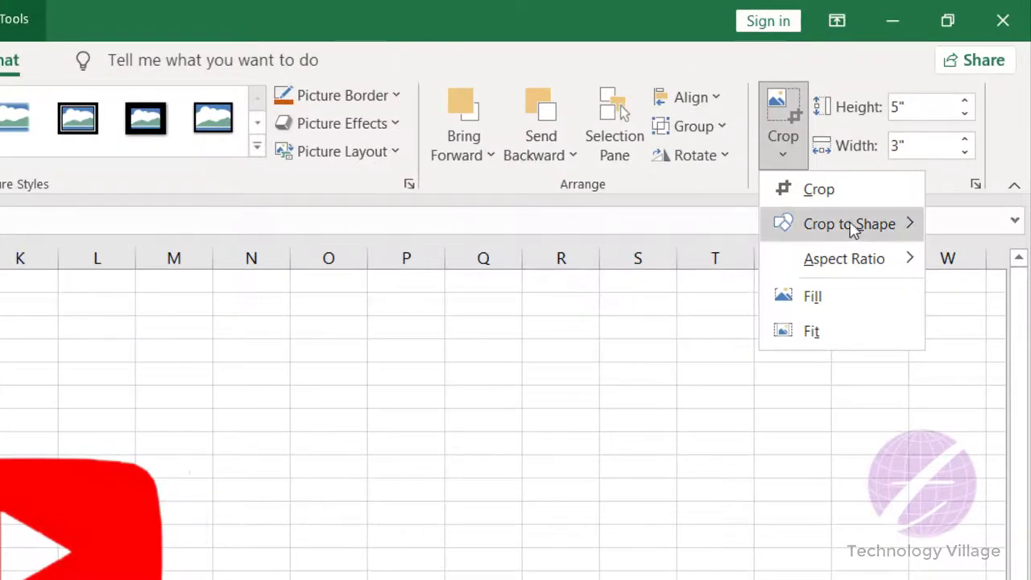
{"action": "mouse_move", "coordinate": [849, 224]}
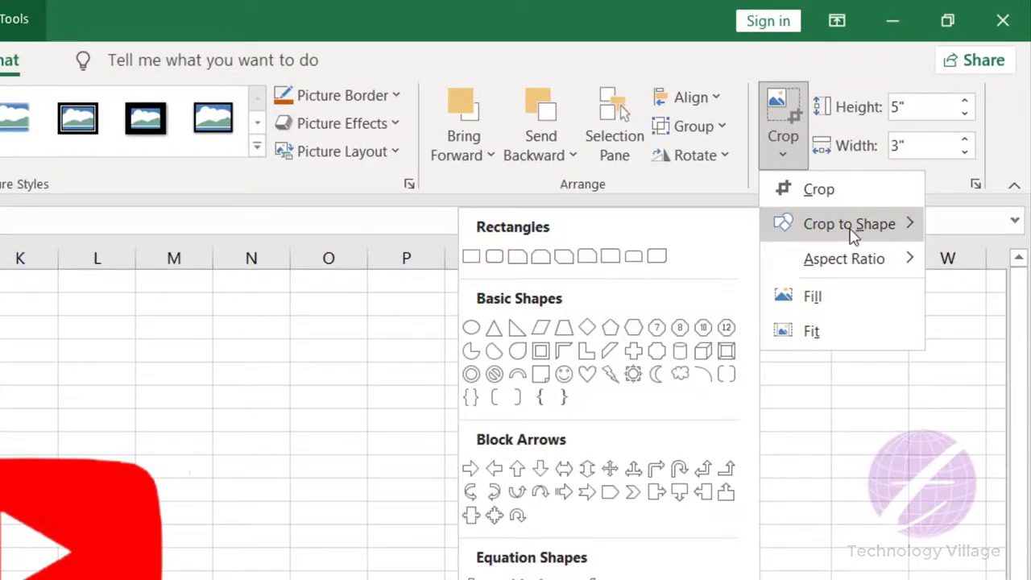
{"action": "left_click", "coordinate": [471, 328]}
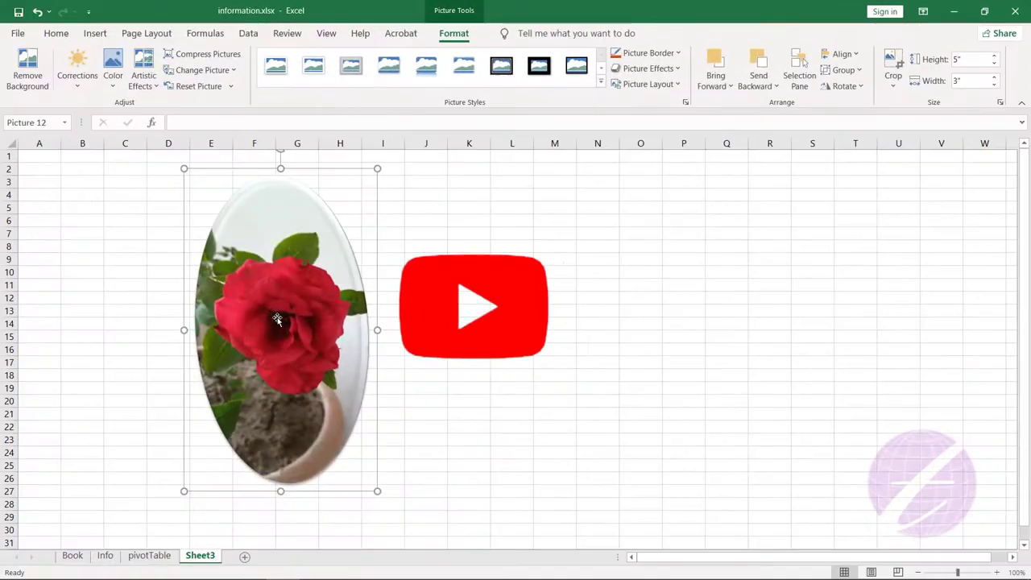